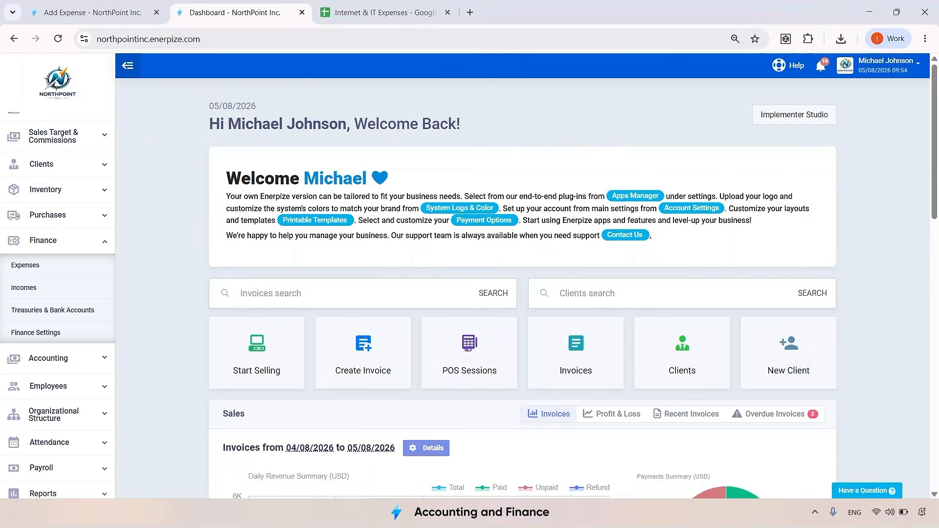
# Step: Check in the apps manager that Finance and Chart of Accounts & Journals Accounting are activated, and save the app settings
pyautogui.scroll(-2, 57, 392)
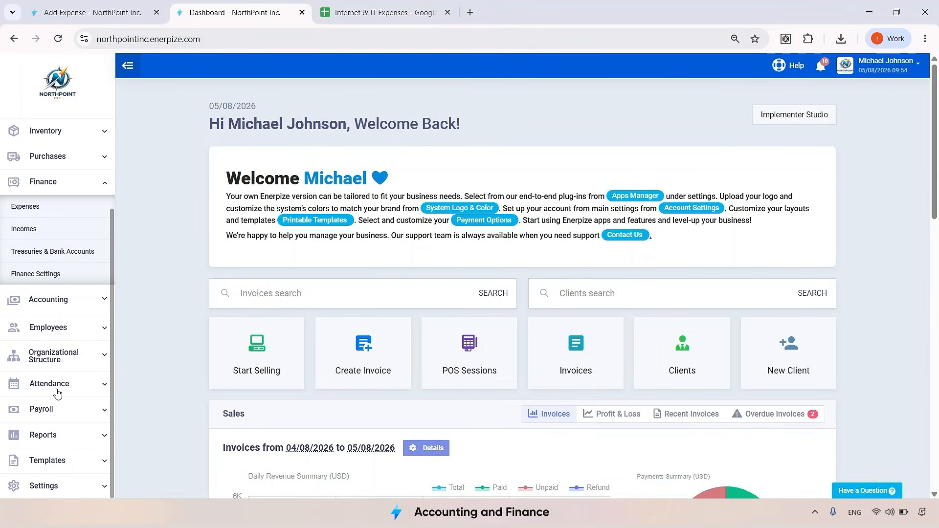
pyautogui.click(43, 485)
pyautogui.scroll(-3, 48, 448)
pyautogui.click(48, 446)
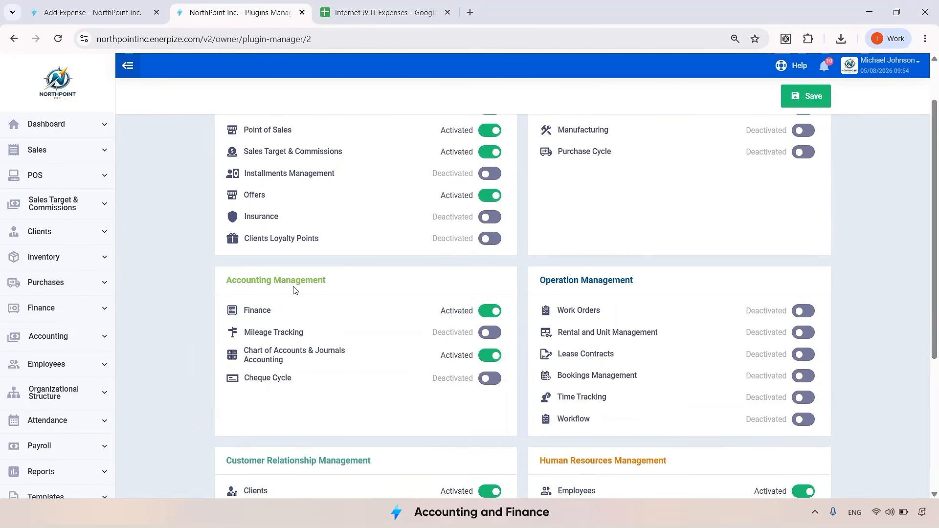
pyautogui.scroll(-3, 311, 295)
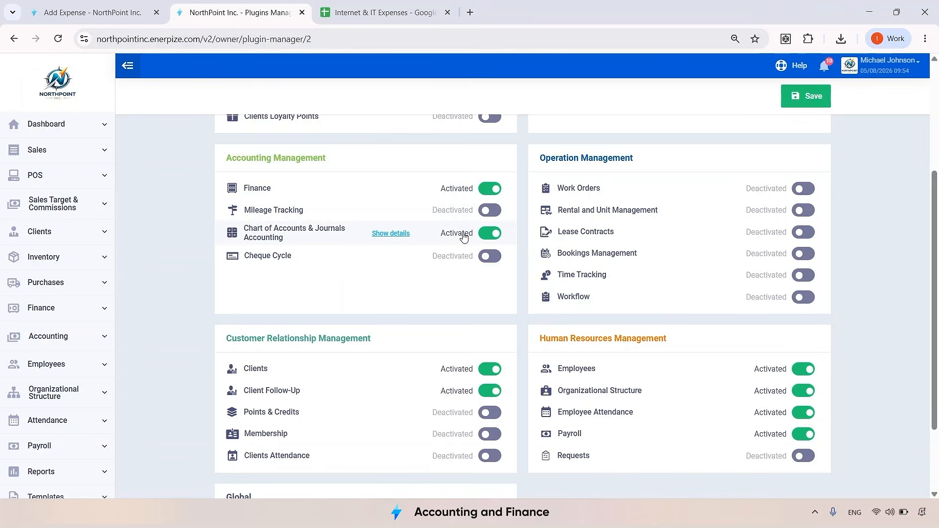
pyautogui.click(798, 104)
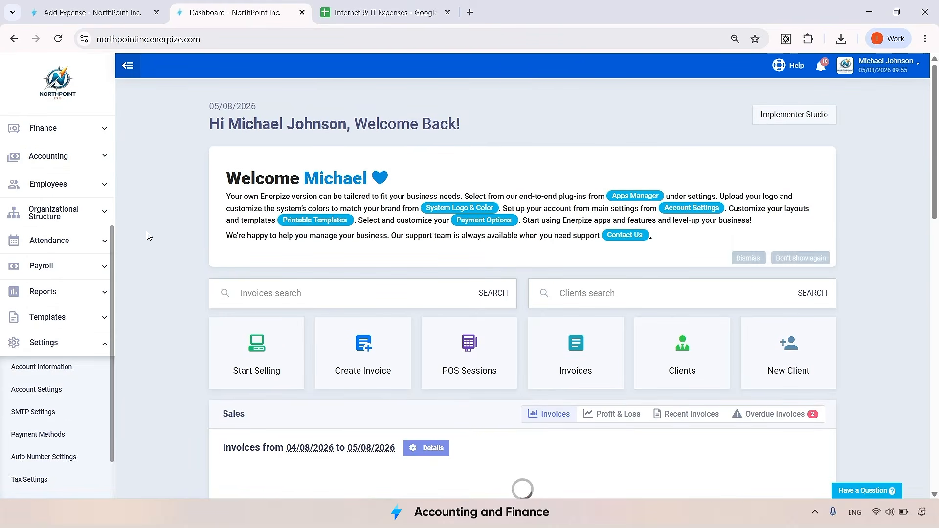
# Step: Start a new expense with an amount of 125 USD and the description "Wi-Fi and software subscriptions"
pyautogui.scroll(1, 62, 237)
pyautogui.click(72, 189)
pyautogui.click(70, 221)
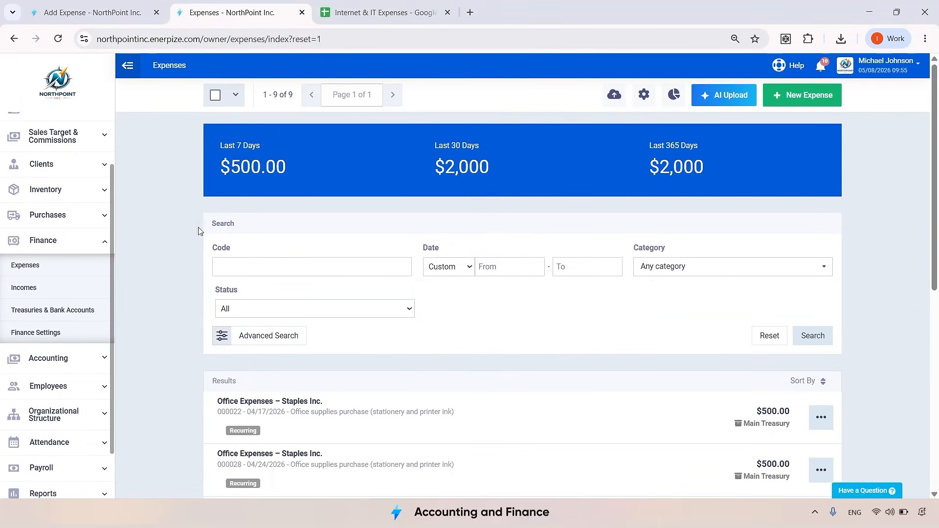
pyautogui.click(809, 97)
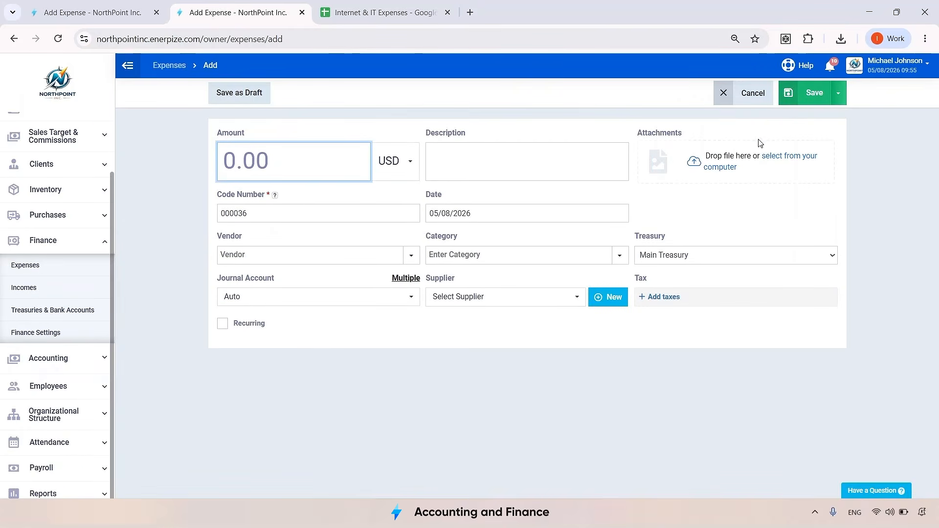
pyautogui.write('125')
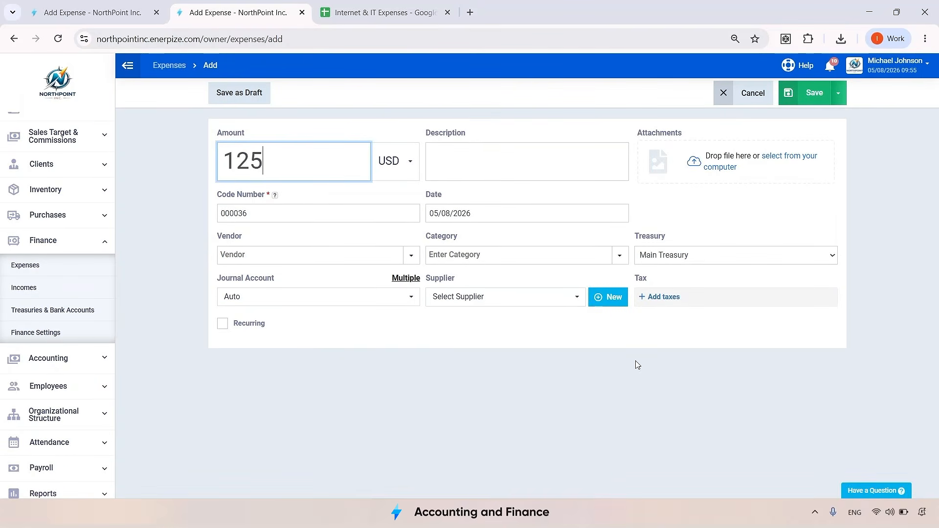
pyautogui.click(479, 174)
pyautogui.write('Wi-Fi and software subscriptions')
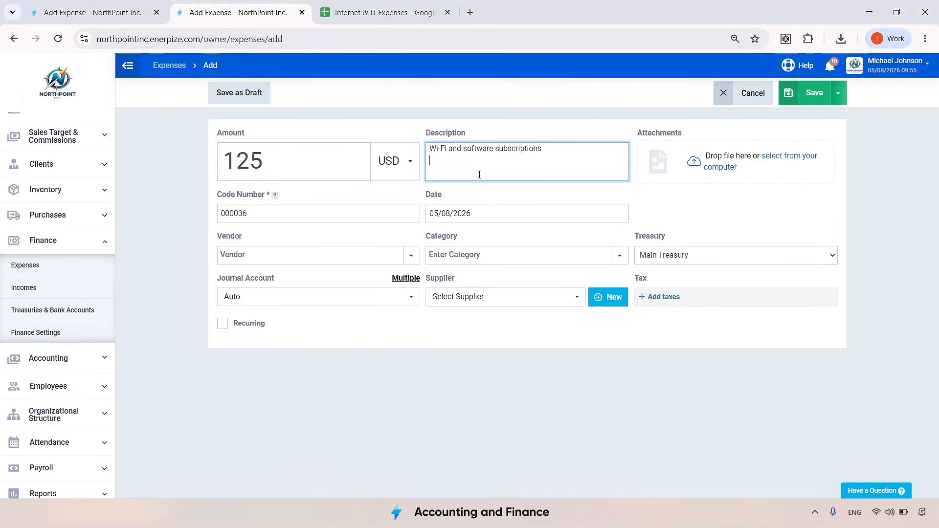
# Step: Set the expense's code number to 000036 and check its date field
pyautogui.click(331, 210)
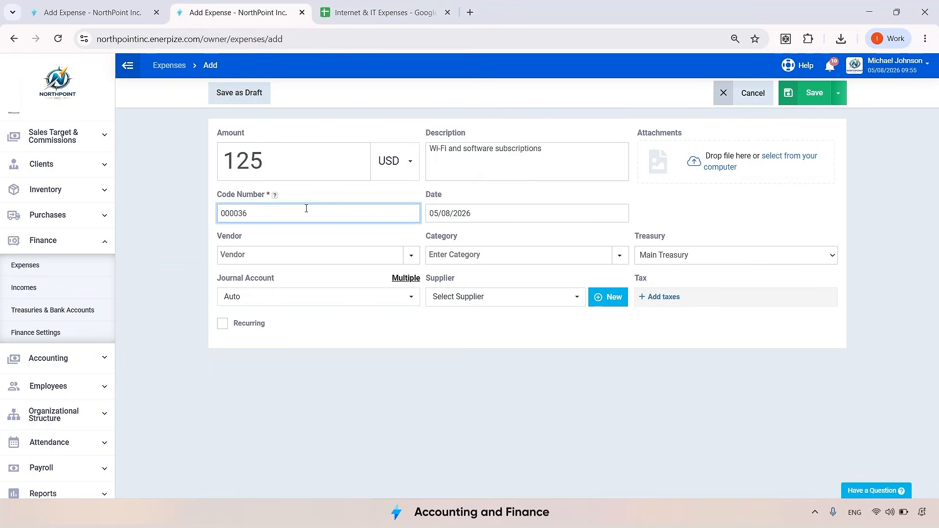
pyautogui.press('BackSpace')
pyautogui.write('6')
pyautogui.click(508, 214)
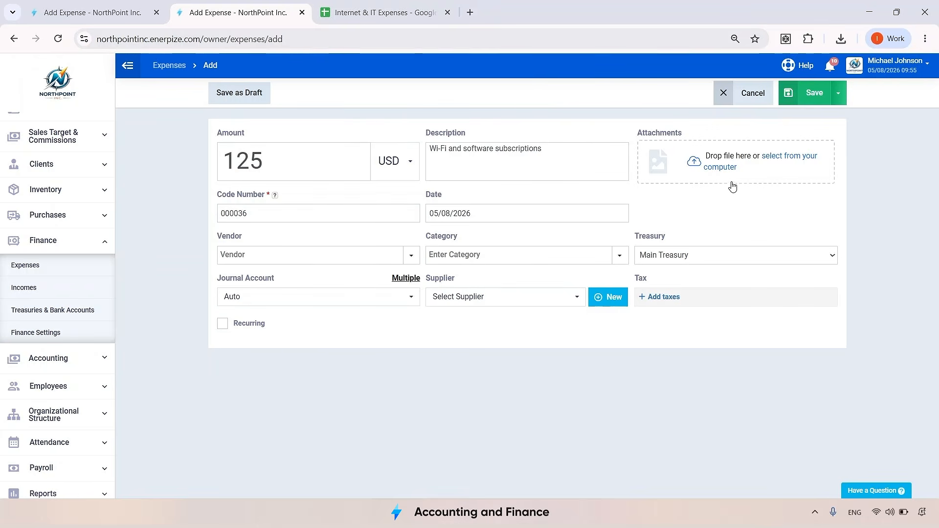
# Step: Assign the vendor Staples Inc., category Internet & IT and Main Treasury to the expense, and save it
pyautogui.click(405, 253)
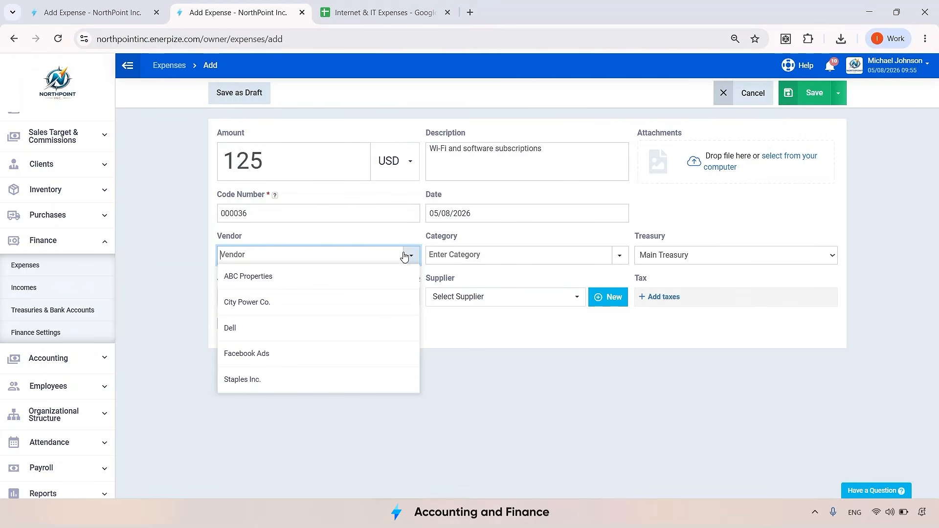
pyautogui.click(332, 379)
pyautogui.click(619, 255)
pyautogui.scroll(-1, 438, 374)
pyautogui.click(460, 410)
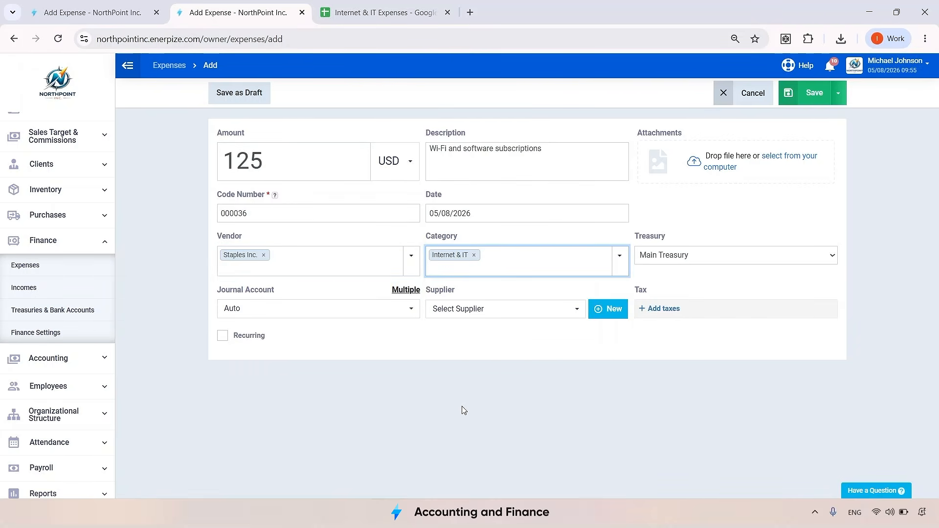
pyautogui.click(738, 260)
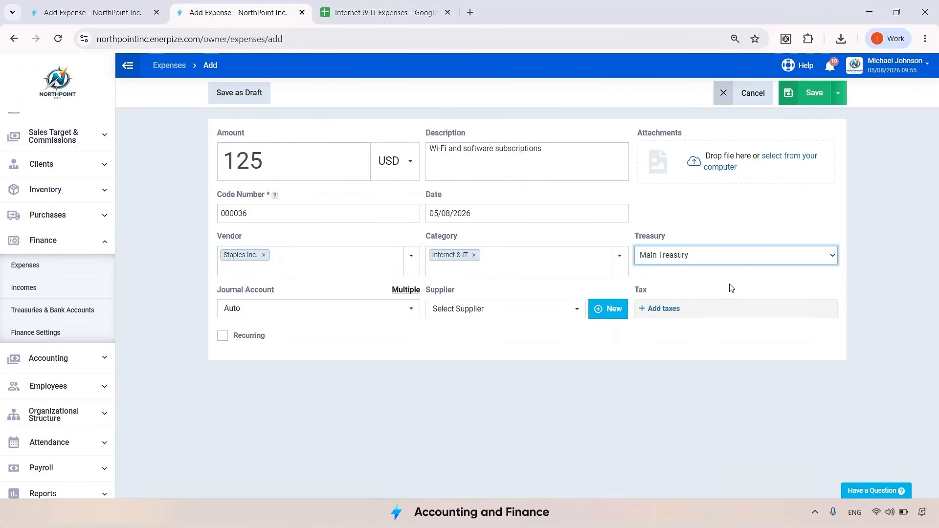
pyautogui.click(731, 288)
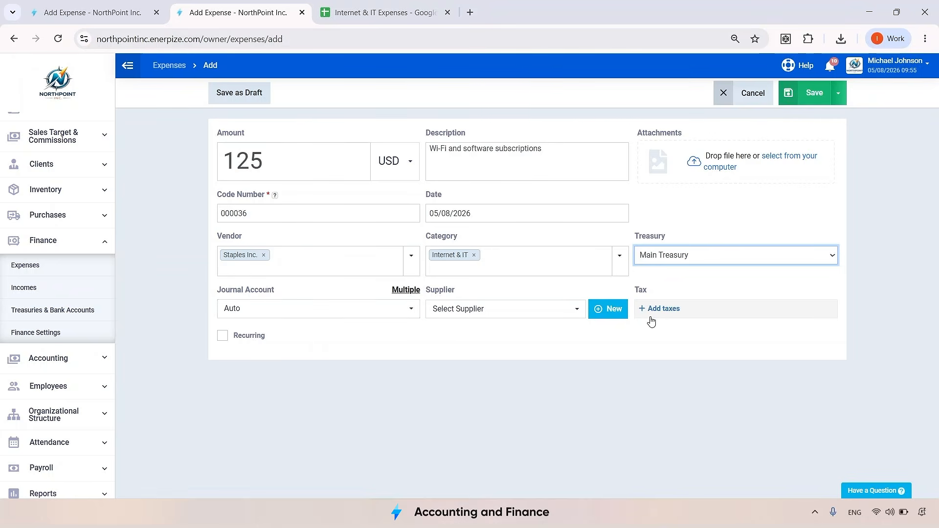
pyautogui.click(815, 98)
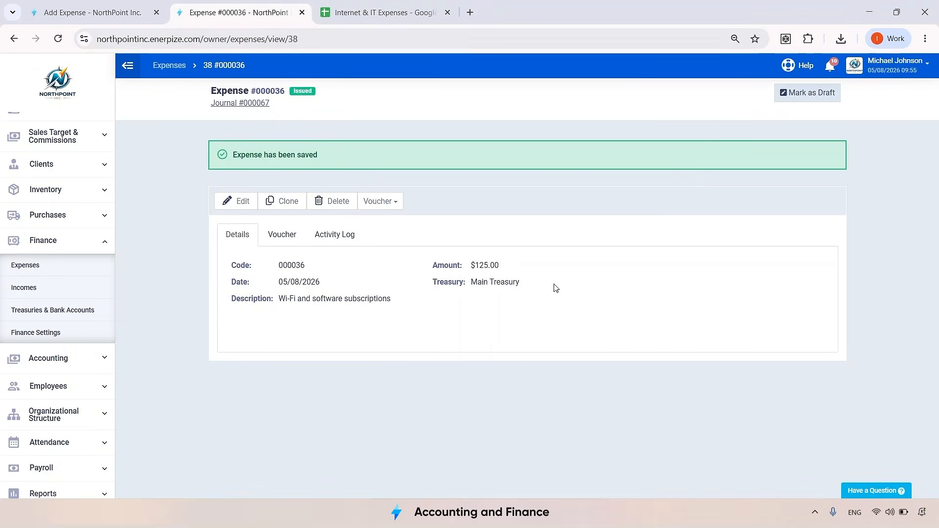
# Step: View the saved expense's voucher and review the entries in the expenses list
pyautogui.click(282, 236)
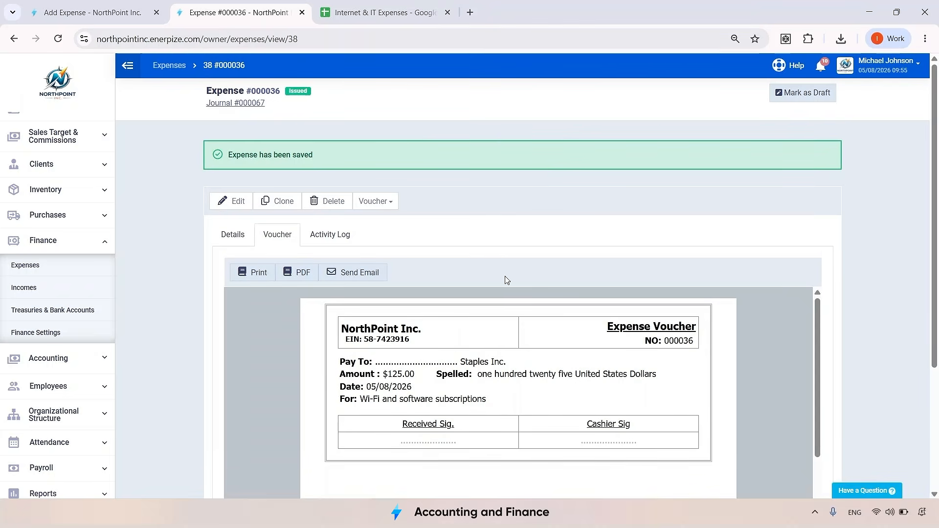
pyautogui.scroll(-3, 504, 278)
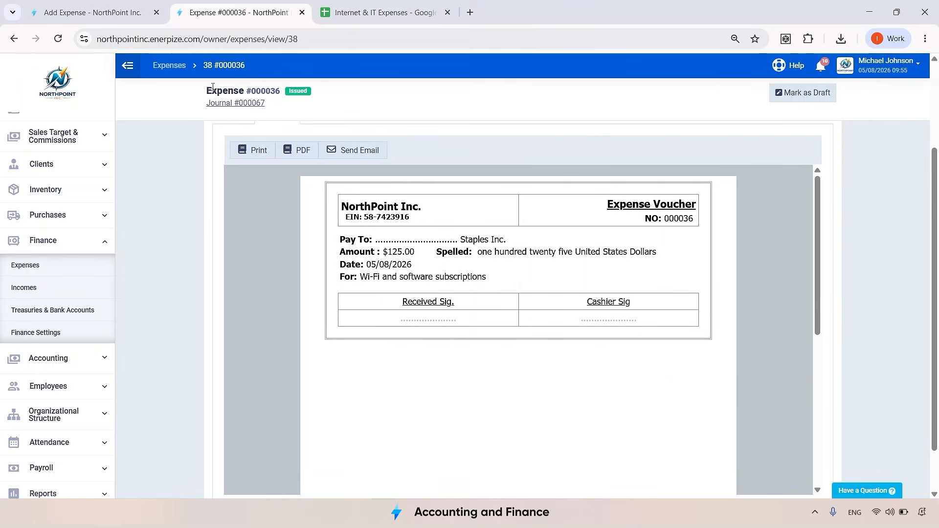
pyautogui.click(169, 66)
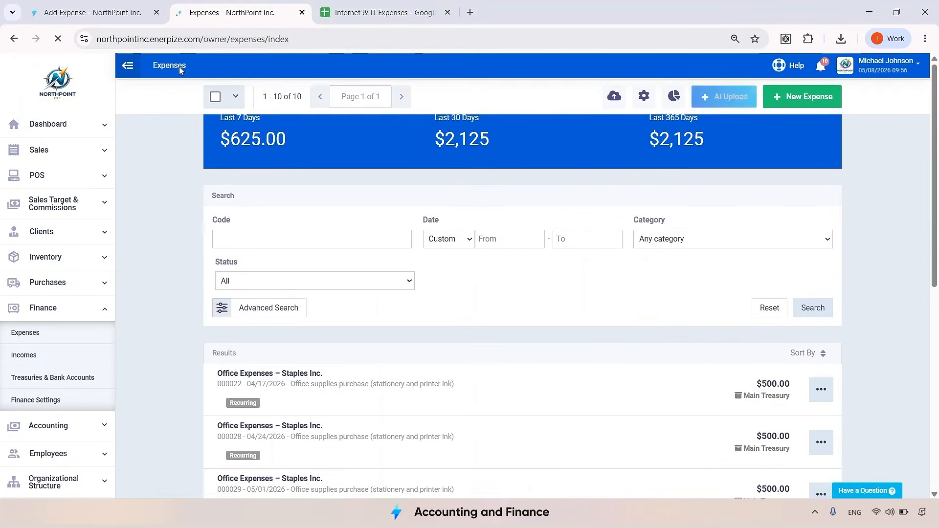
pyautogui.scroll(-3, 758, 257)
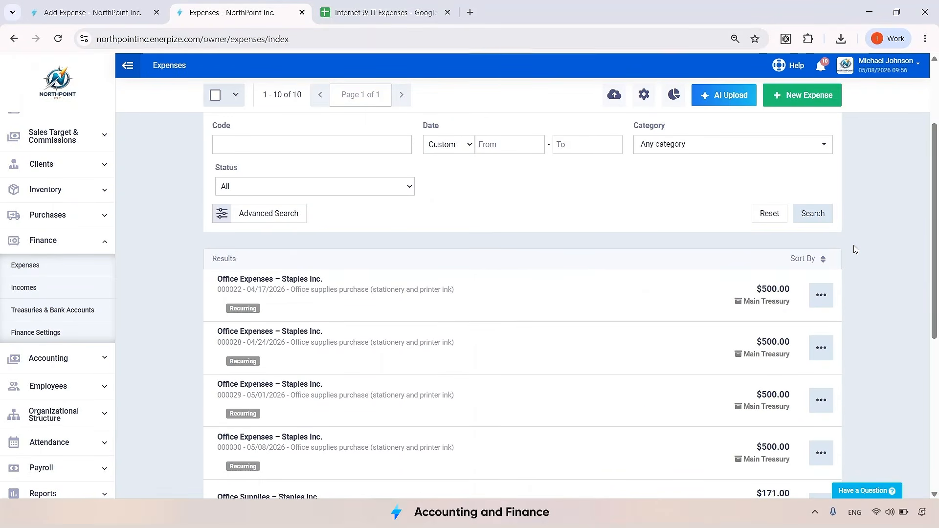
pyautogui.scroll(-4, 855, 248)
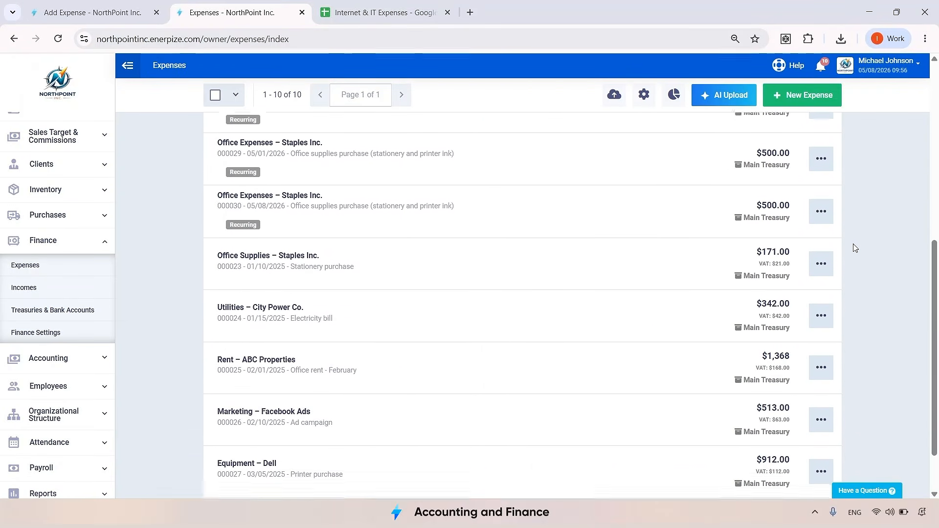
pyautogui.scroll(7, 853, 247)
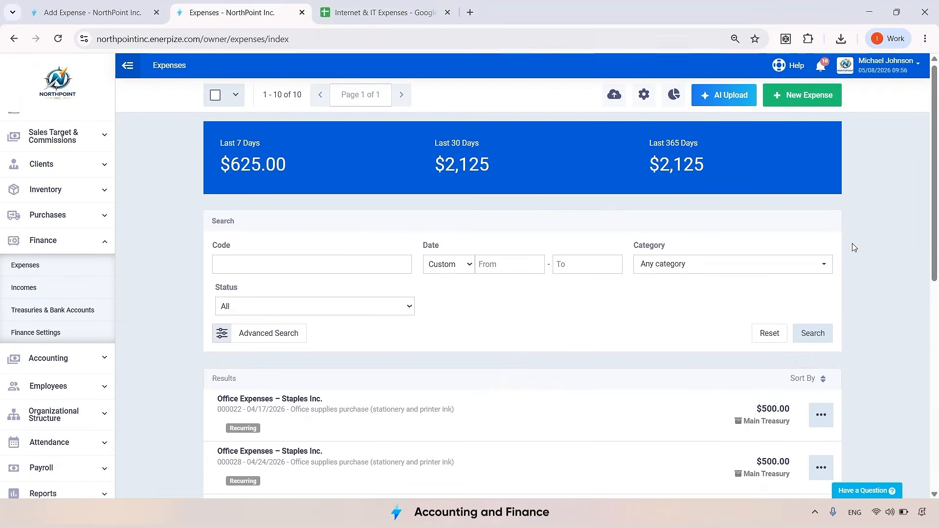
# Step: Start an expense import using "Internet & IT Expenses - Sheet1 (2).csv", checking the source data in Google Sheets first
pyautogui.click(616, 100)
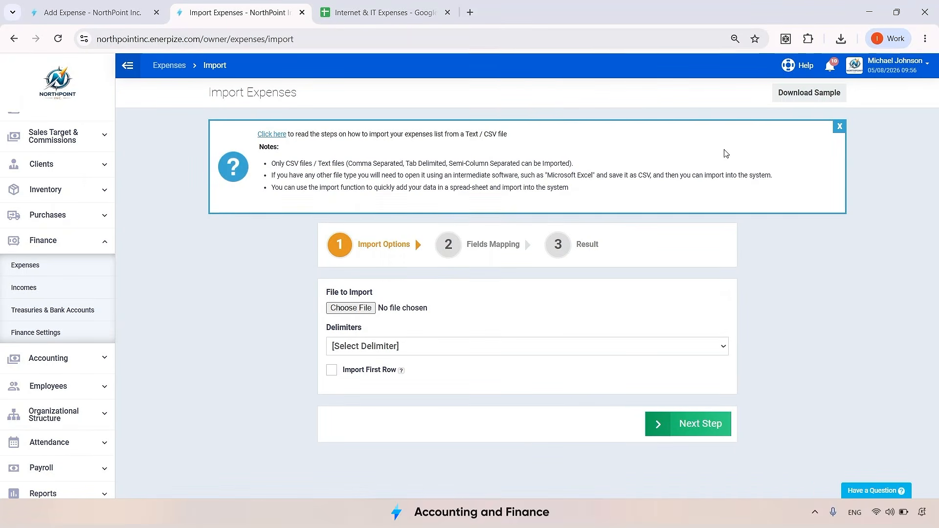
pyautogui.click(404, 20)
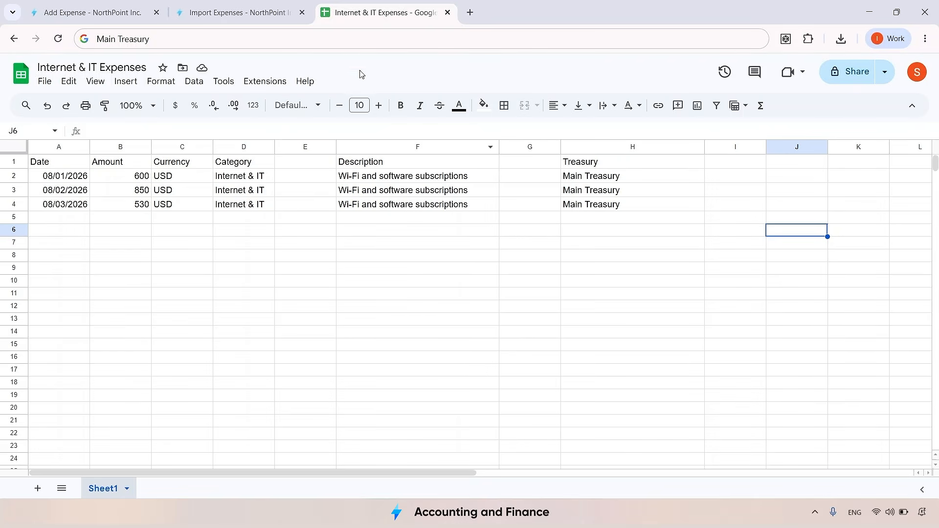
pyautogui.click(234, 12)
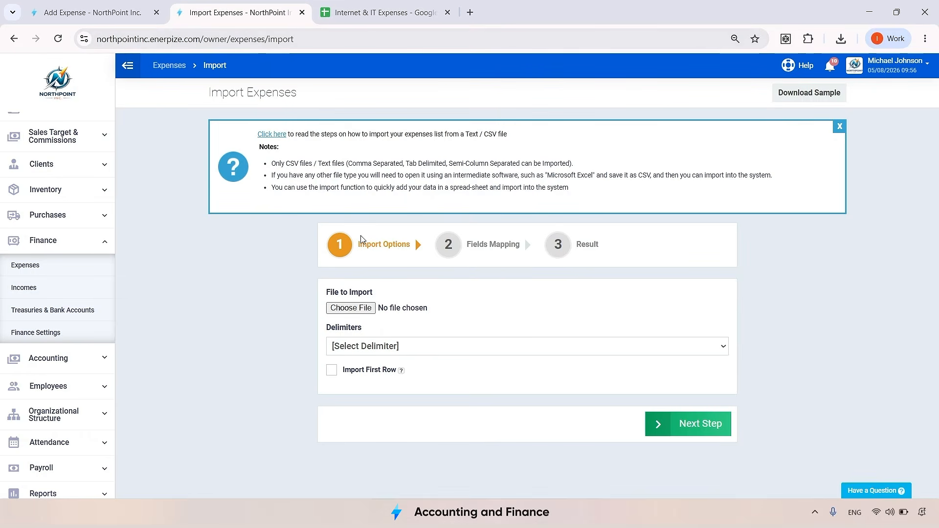
pyautogui.click(353, 307)
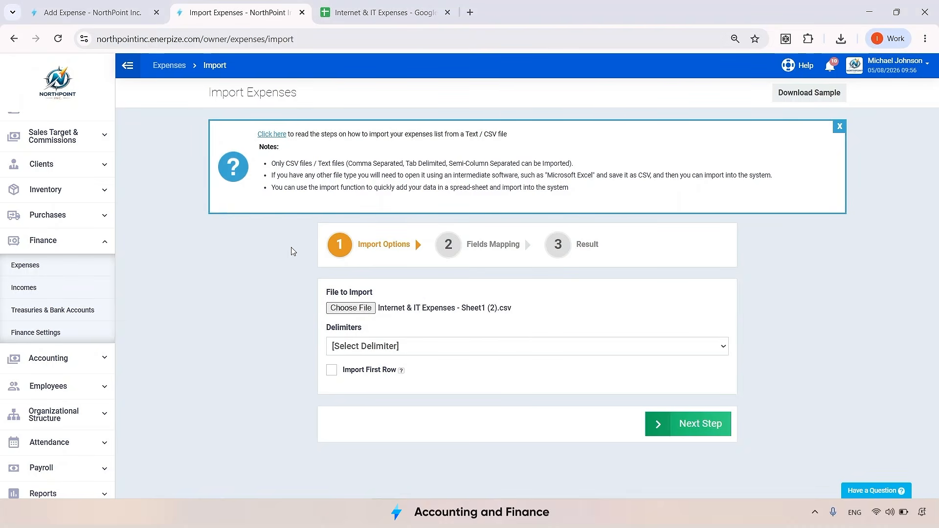
# Step: Choose the file's delimiter and import the expenses with the date, amount, currency, category, description and treasury fields mapped to their matching columns
pyautogui.click(414, 346)
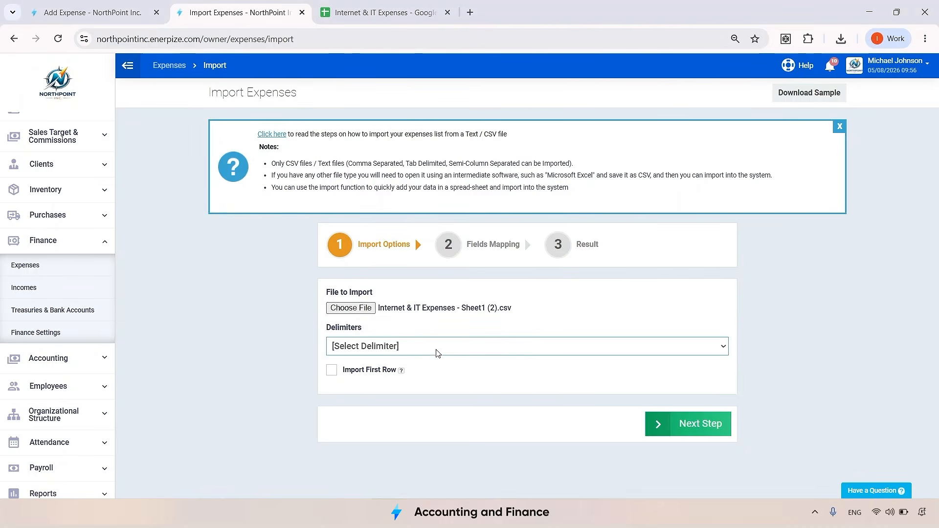
pyautogui.click(455, 380)
pyautogui.click(702, 434)
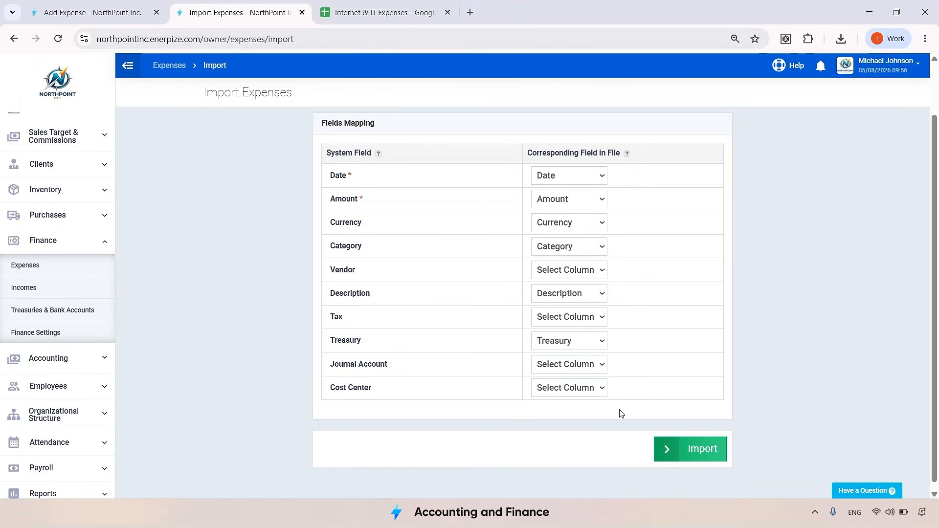
pyautogui.click(711, 451)
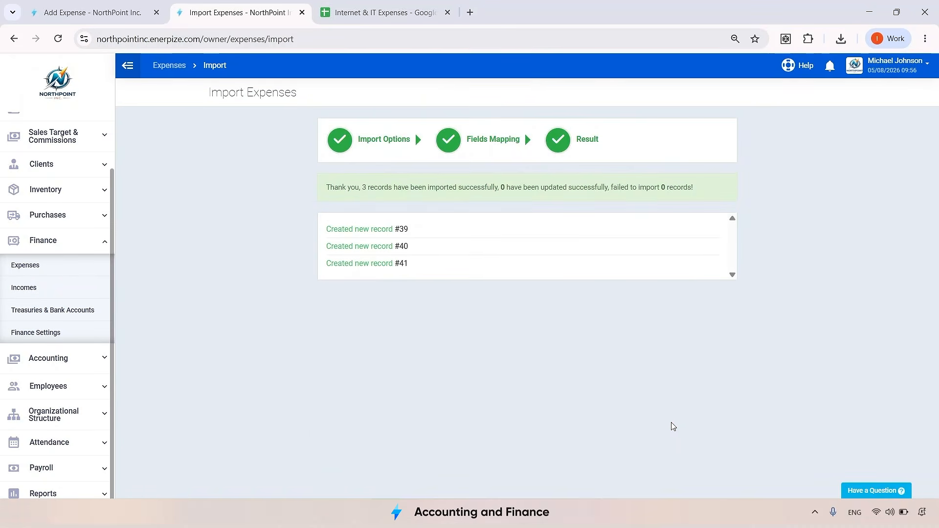
# Step: Inspect the details of the first imported expense and review the updated expenses list
pyautogui.click(406, 232)
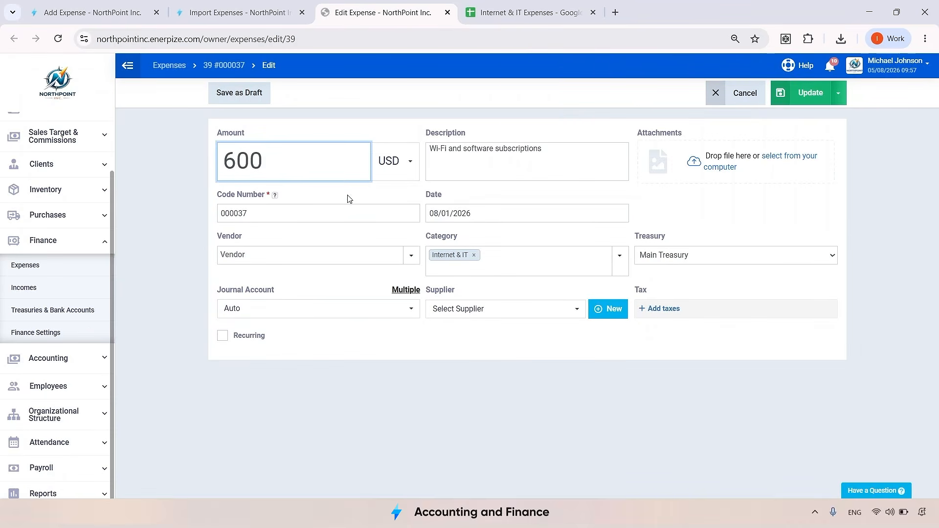
pyautogui.click(223, 67)
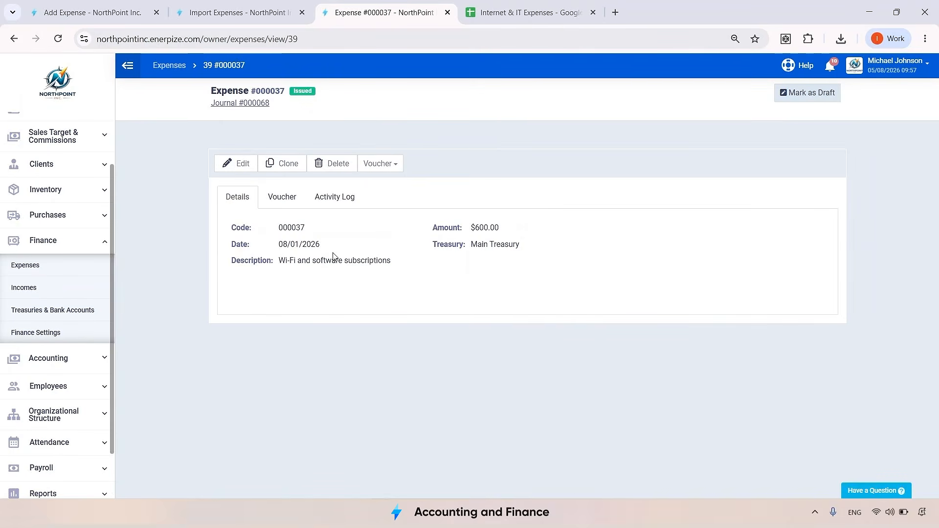
pyautogui.click(161, 69)
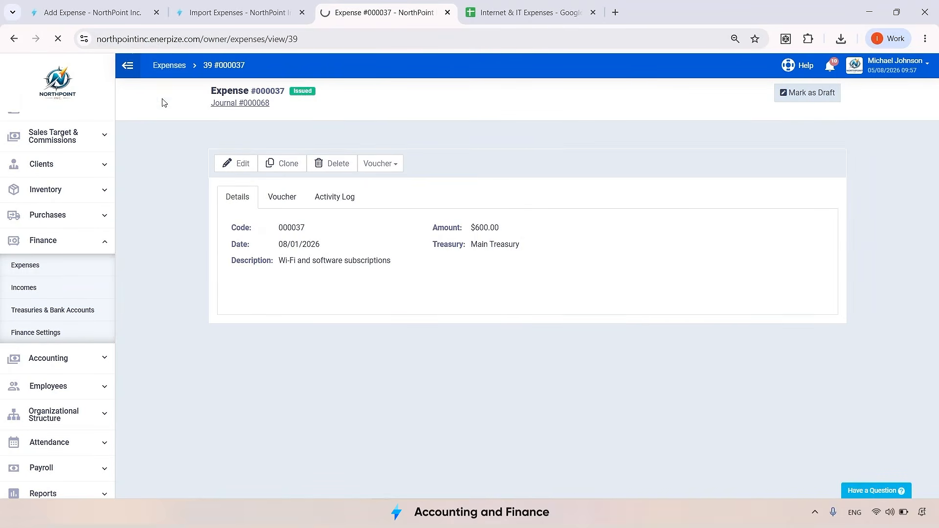
pyautogui.scroll(-5, 162, 308)
pyautogui.scroll(-2, 163, 315)
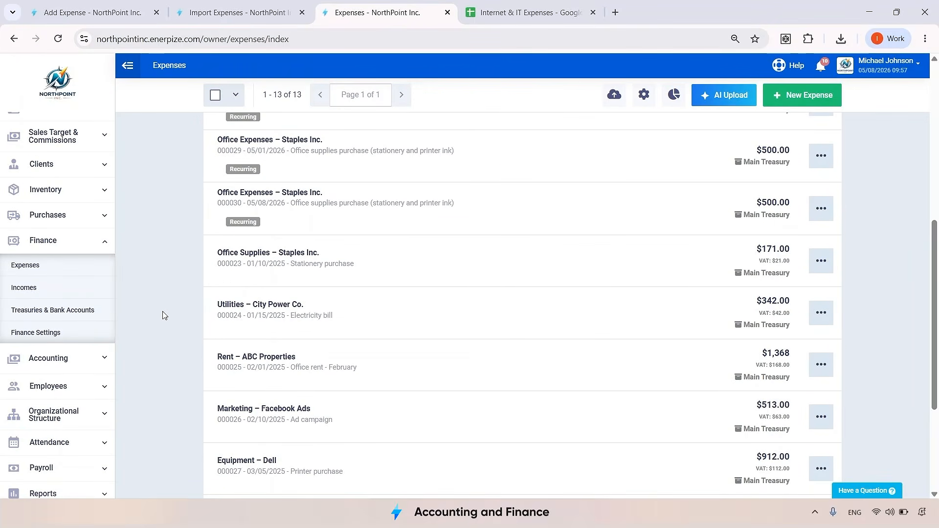
pyautogui.scroll(4, 163, 316)
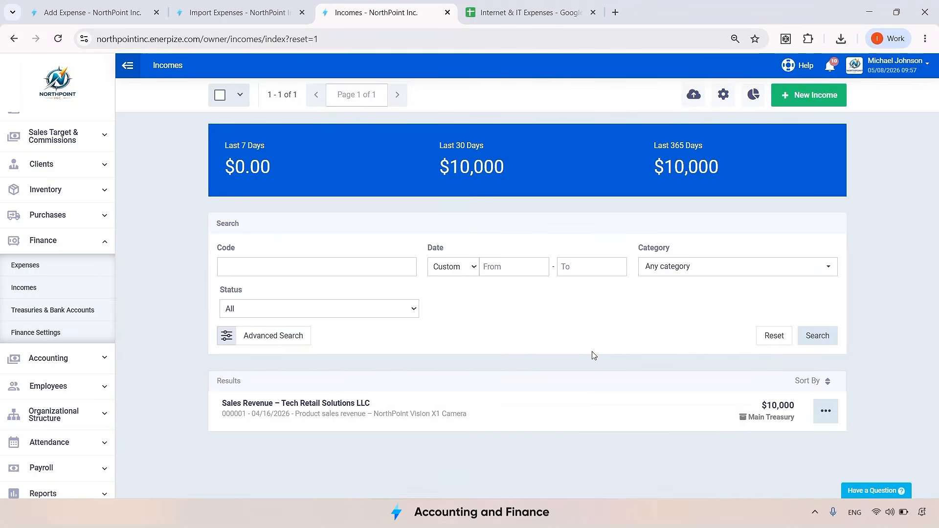
# Step: Look at the blank new-treasury form from the treasuries and bank accounts list and return to the list without saving
pyautogui.click(81, 311)
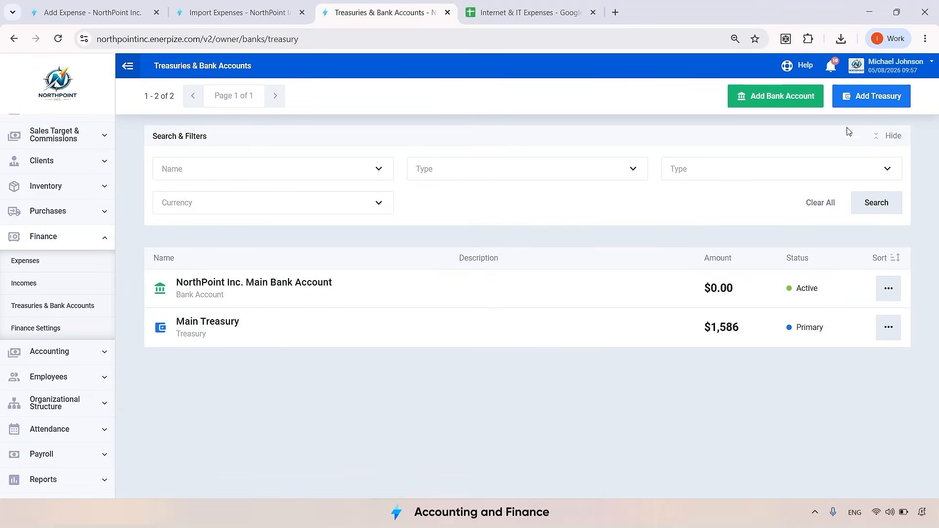
pyautogui.click(857, 98)
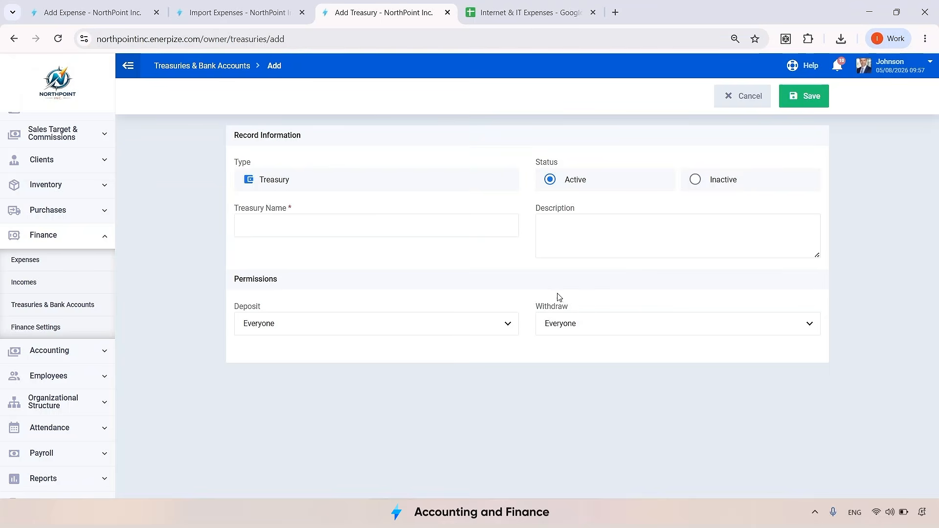
pyautogui.click(84, 304)
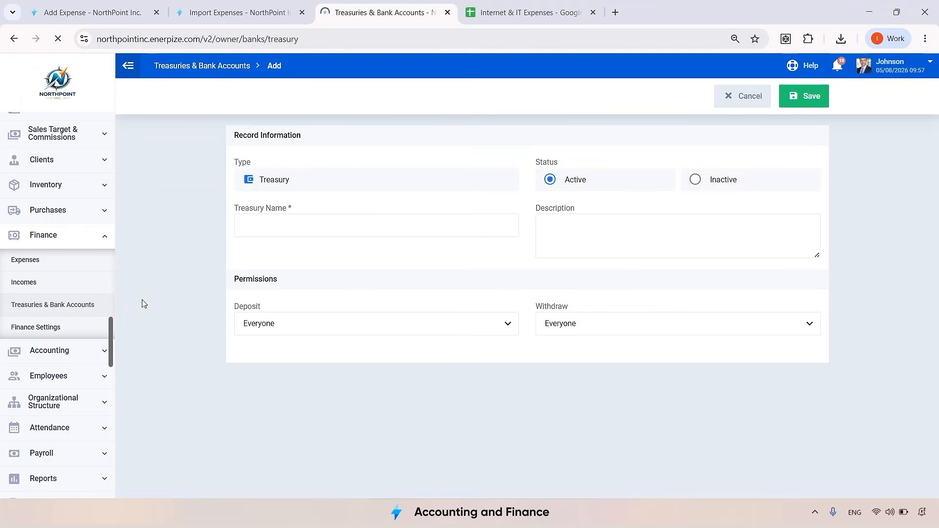
# Step: Open the Main Treasury and review its system transactions down to the oldest entries
pyautogui.click(534, 342)
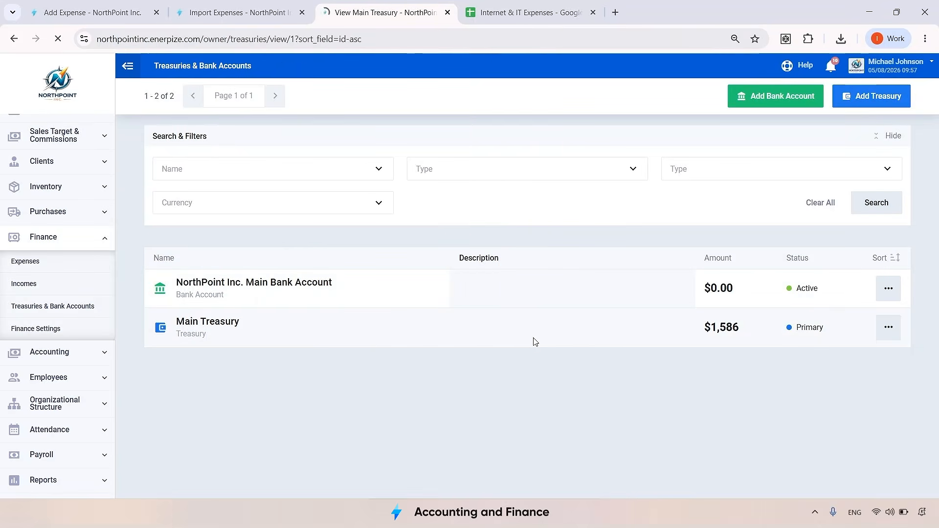
pyautogui.click(315, 185)
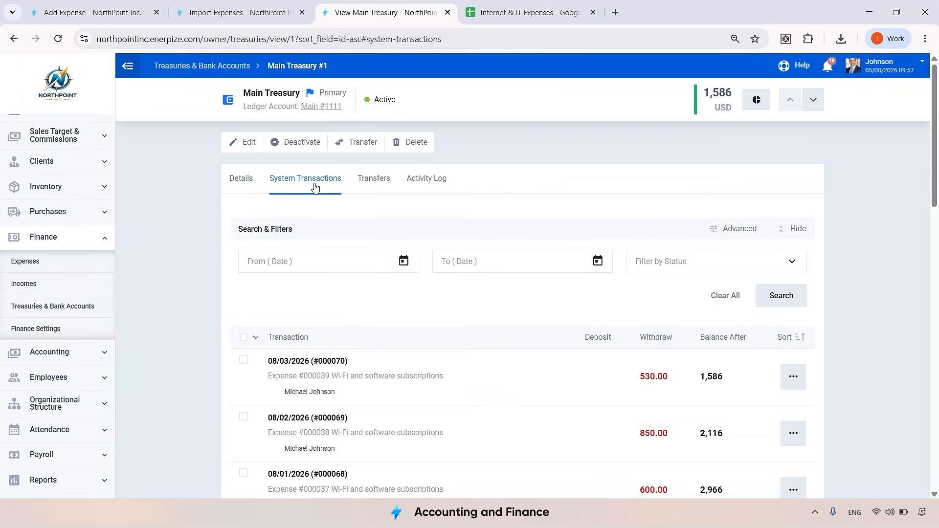
pyautogui.scroll(-10, 359, 287)
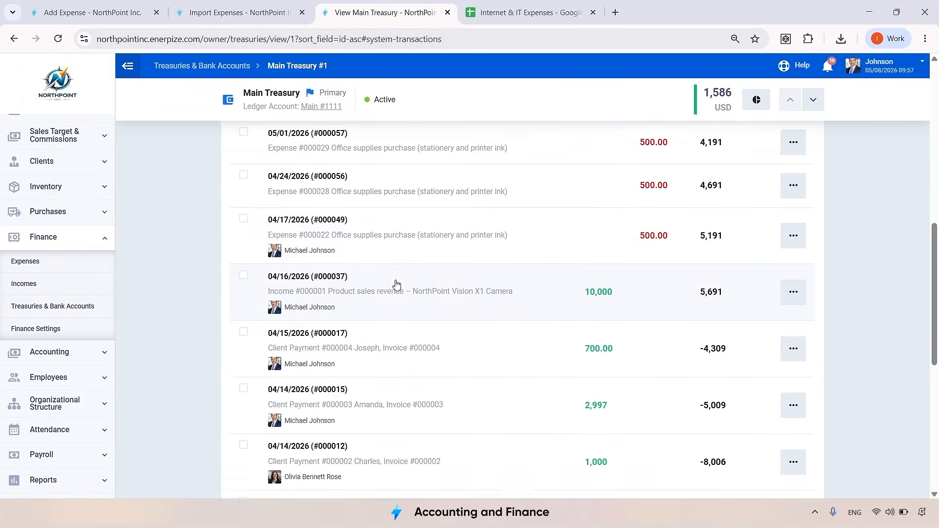
pyautogui.scroll(-5, 396, 284)
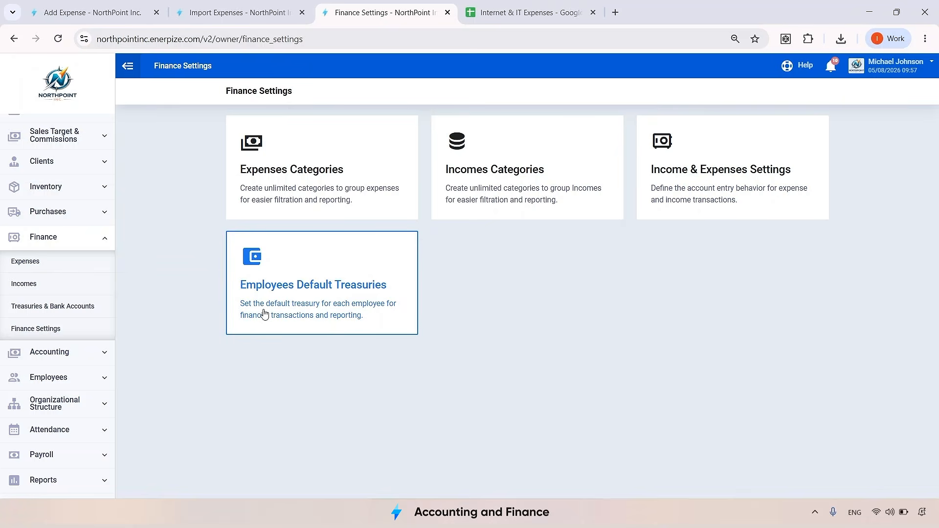
# Step: View the accounting journal entries and look through the entries generated from recent expenses
pyautogui.click(99, 351)
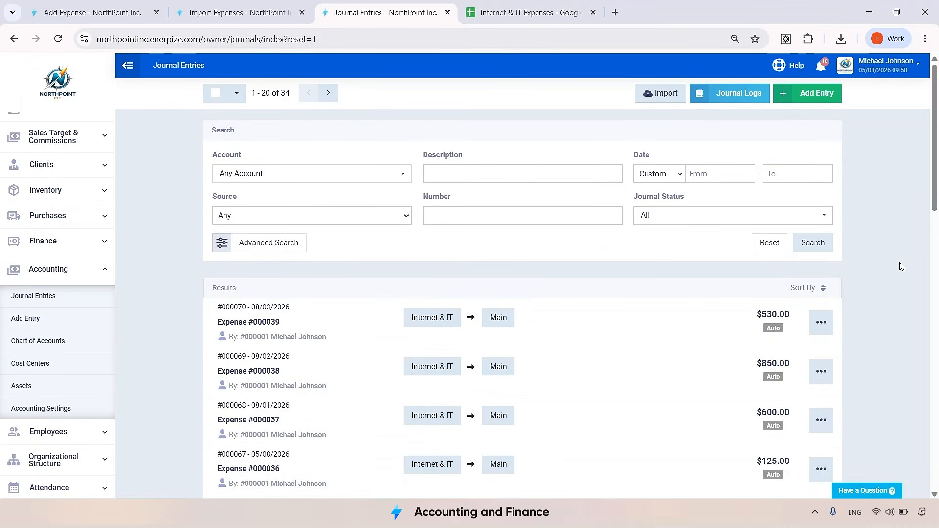
pyautogui.scroll(-1, 902, 267)
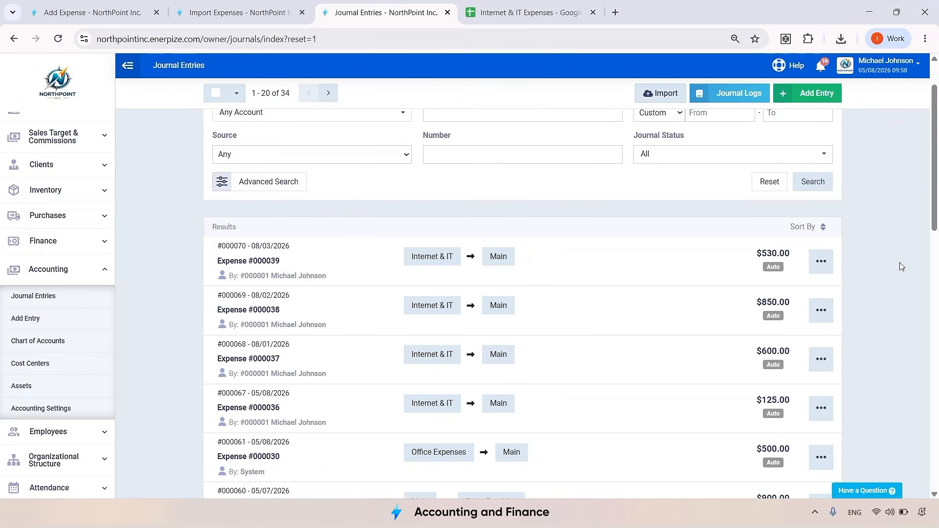
pyautogui.scroll(-1, 861, 259)
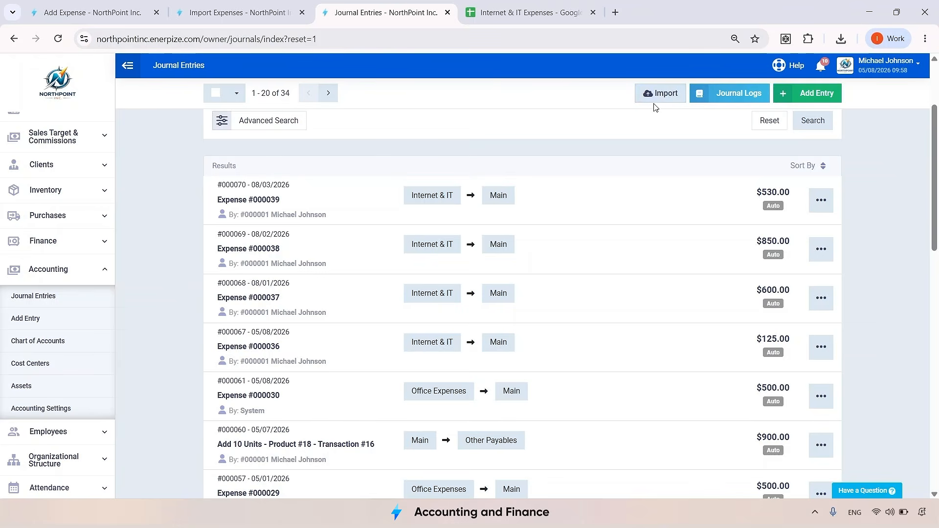
# Step: Browse the chart of accounts down to the Current Assets accounts under Assets
pyautogui.click(68, 341)
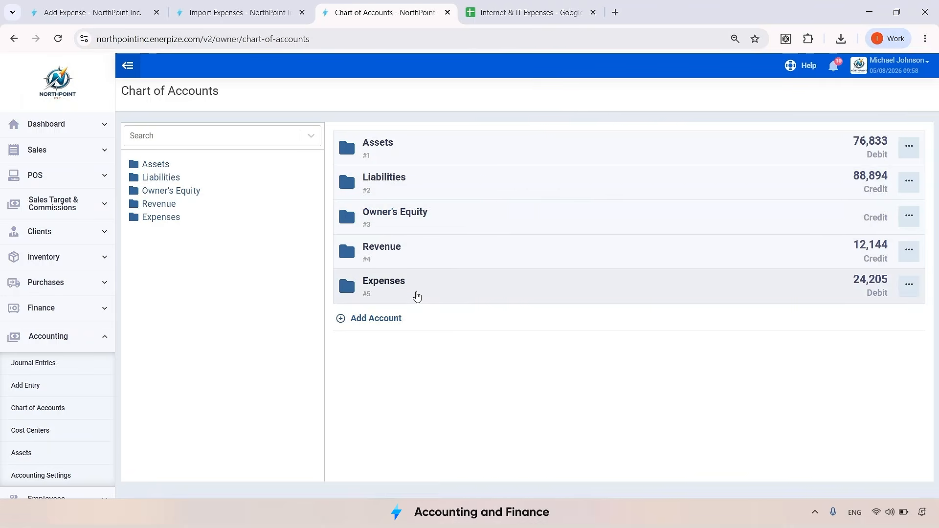
pyautogui.click(438, 153)
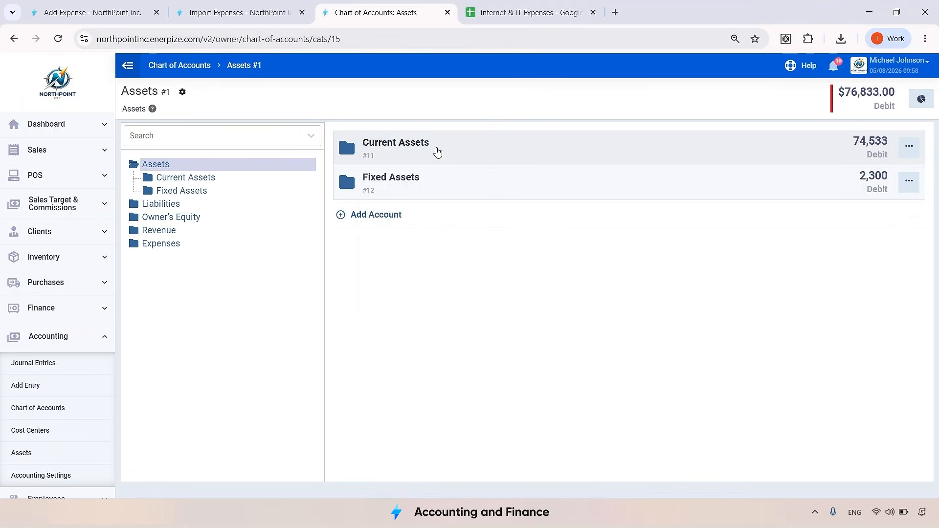
pyautogui.click(437, 153)
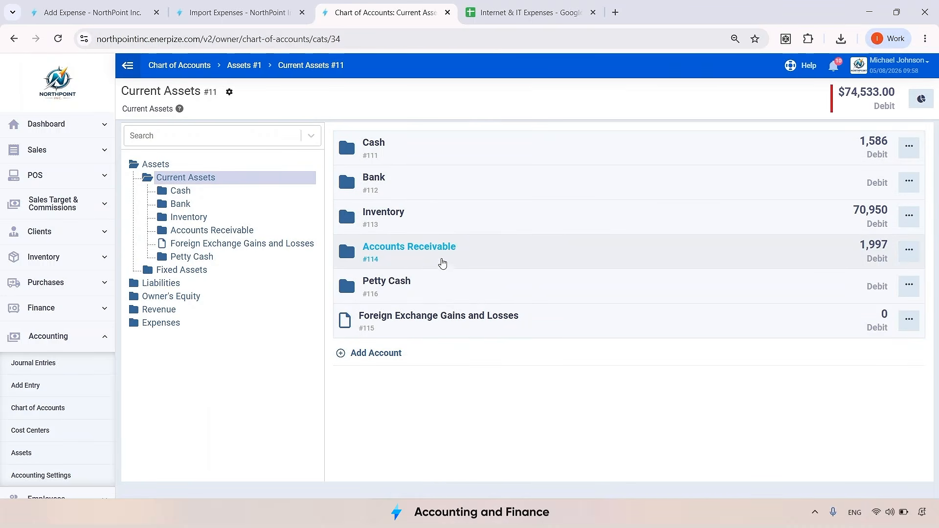
# Step: Examine the account type, code, name and main account fields for a new account under Current Assets, and close the form without saving
pyautogui.click(417, 358)
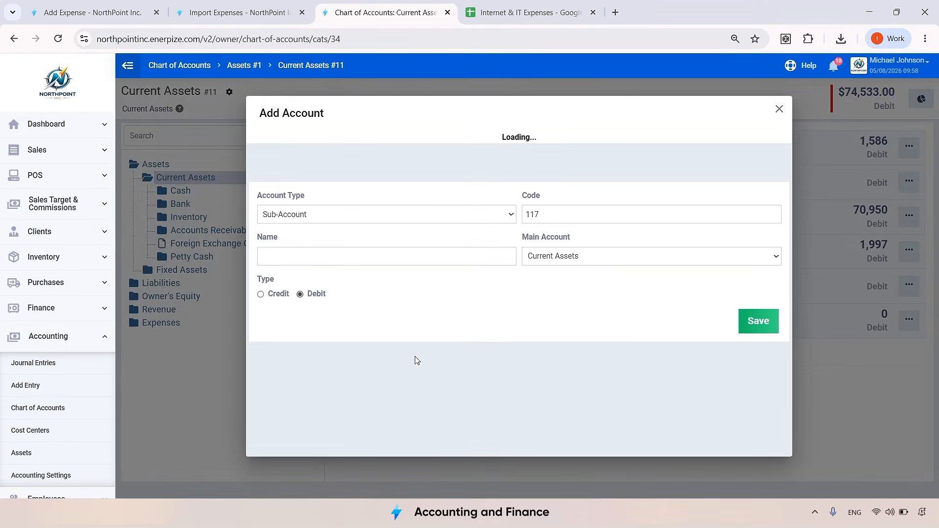
pyautogui.click(326, 189)
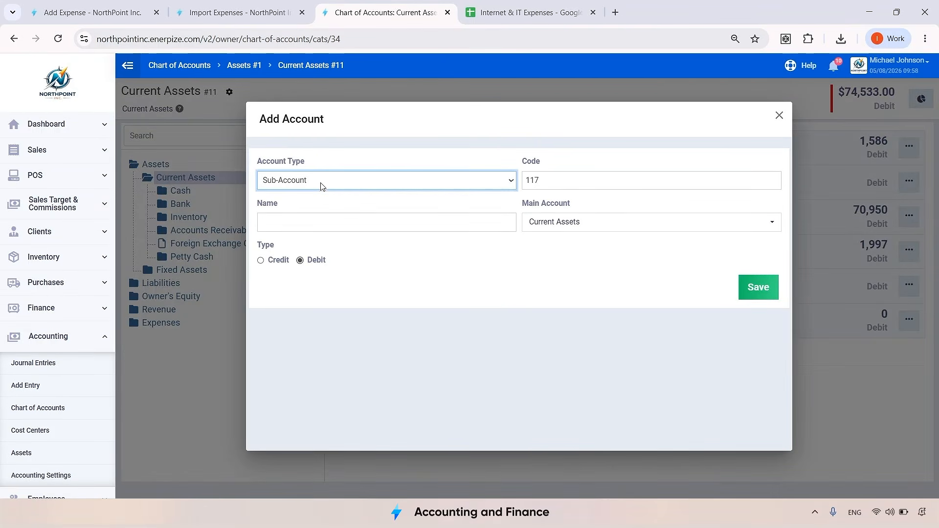
pyautogui.click(321, 194)
pyautogui.press('Down')
pyautogui.click(576, 181)
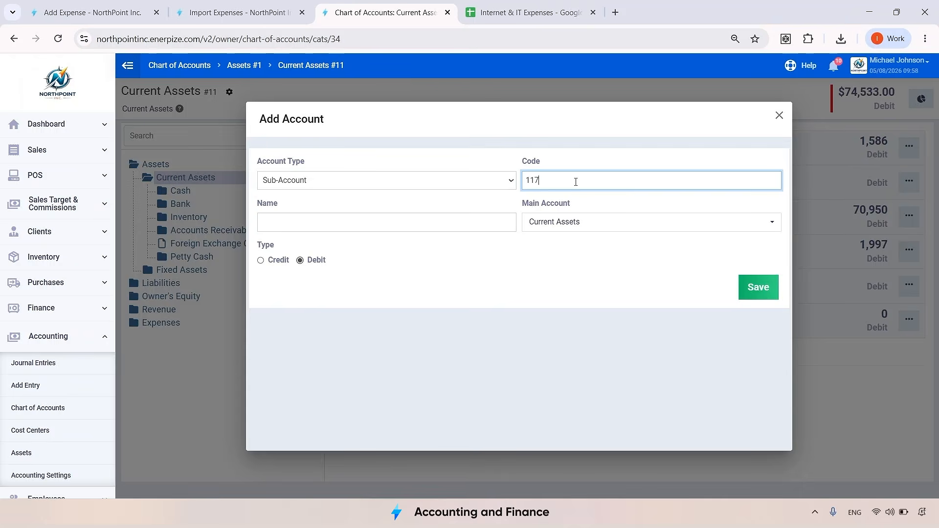
pyautogui.click(424, 223)
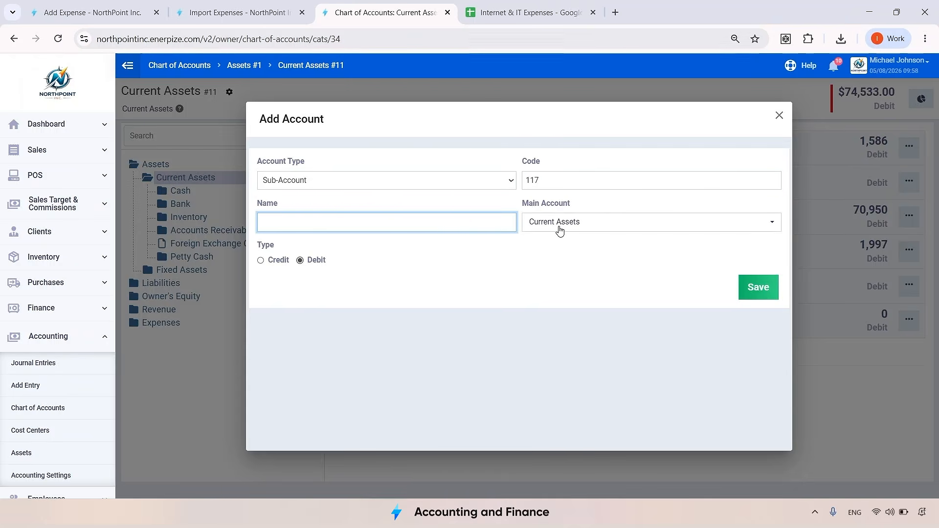
pyautogui.click(441, 242)
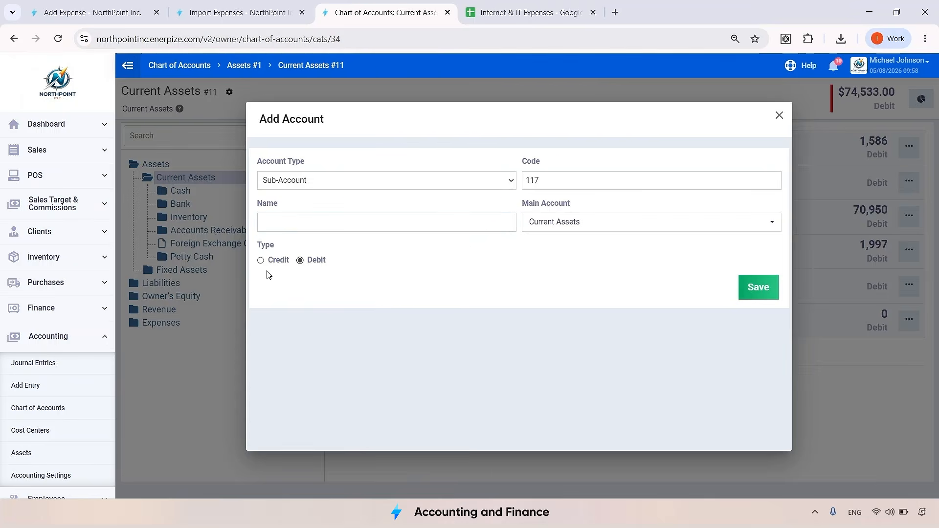
pyautogui.click(778, 116)
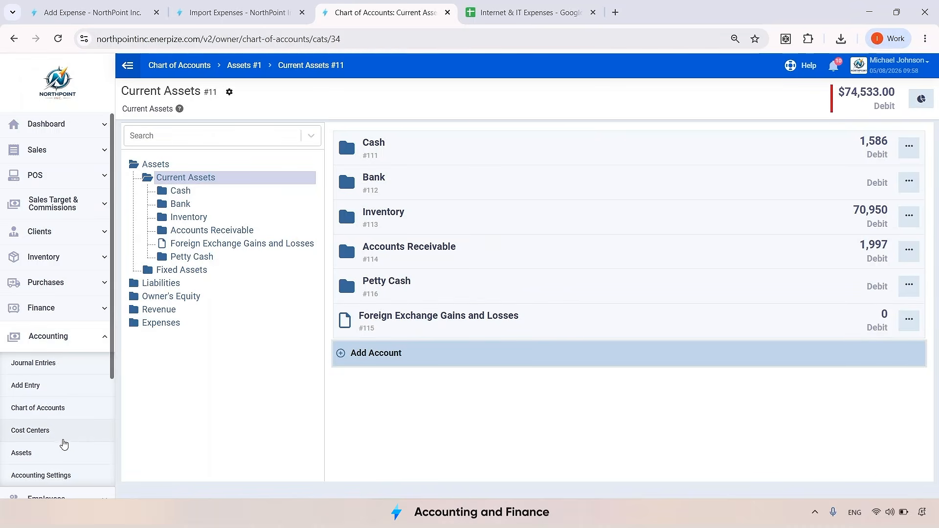
# Step: Open the NorthPoint Studio Camera Equipment asset and check its transactions and depreciations
pyautogui.click(45, 451)
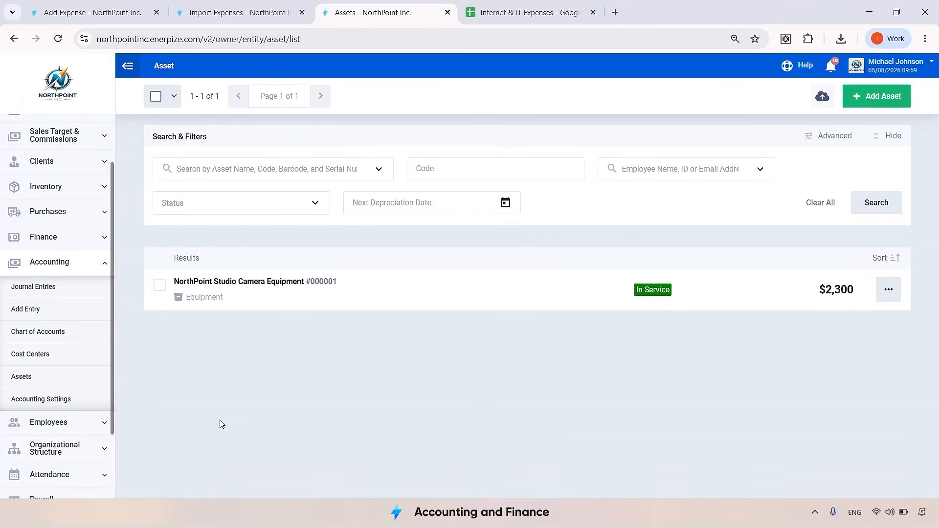
pyautogui.click(465, 300)
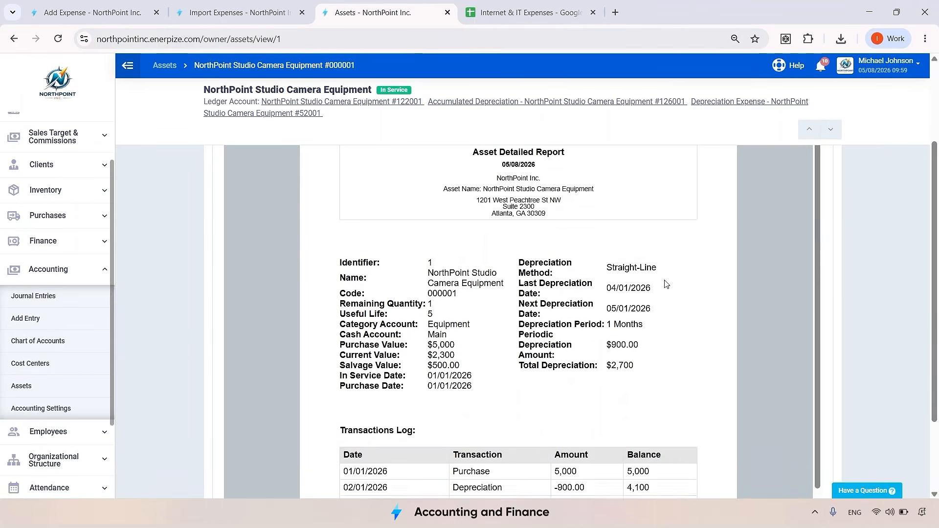
pyautogui.click(305, 204)
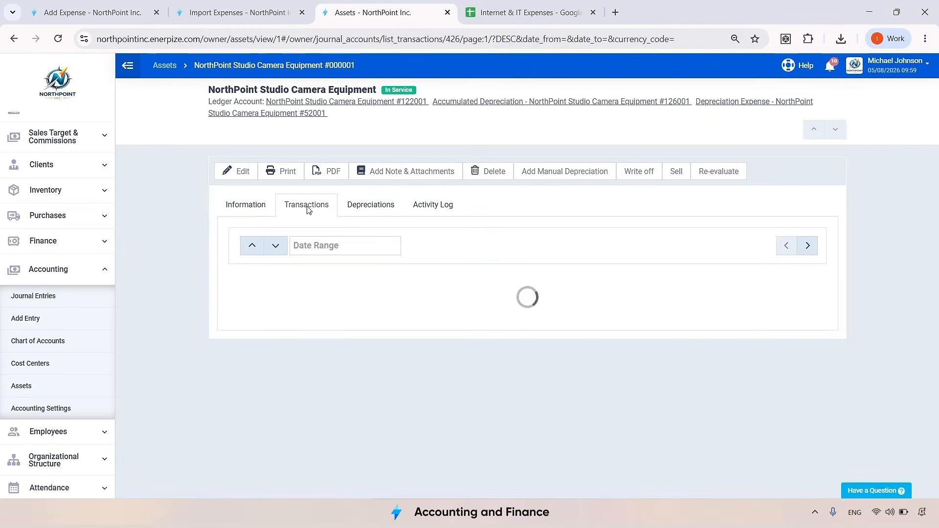
pyautogui.click(371, 204)
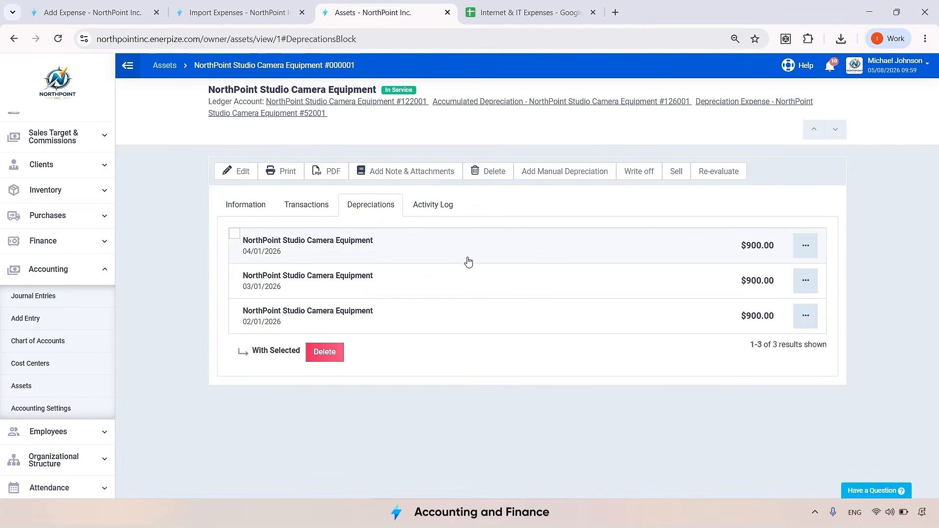
# Step: Examine the camera equipment's detailed asset report, including its depreciation details and transactions log
pyautogui.click(263, 208)
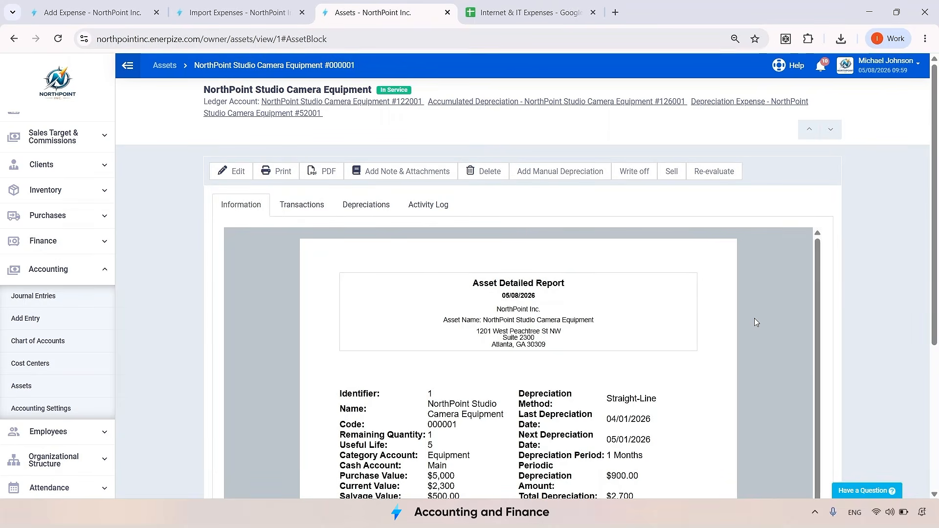
pyautogui.scroll(-1, 754, 317)
pyautogui.scroll(-3, 748, 318)
pyautogui.scroll(1, 739, 325)
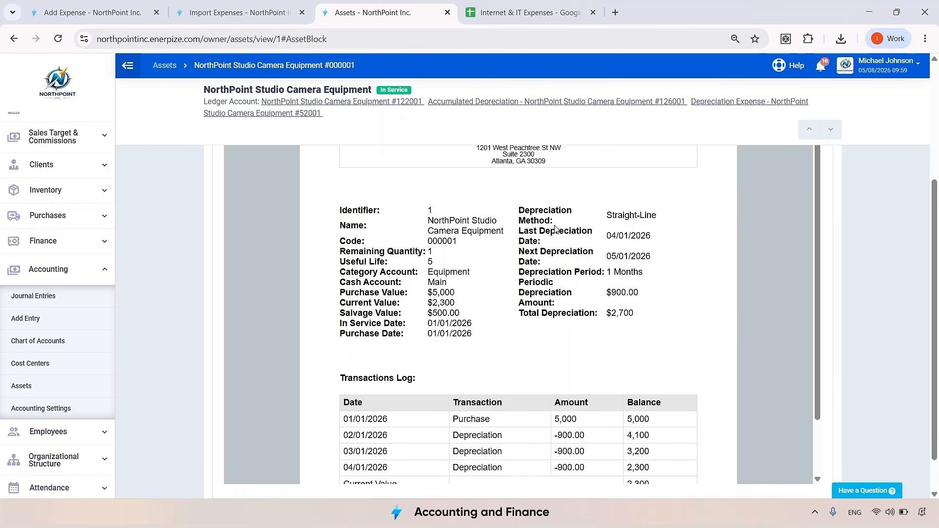
pyautogui.scroll(-1, 562, 250)
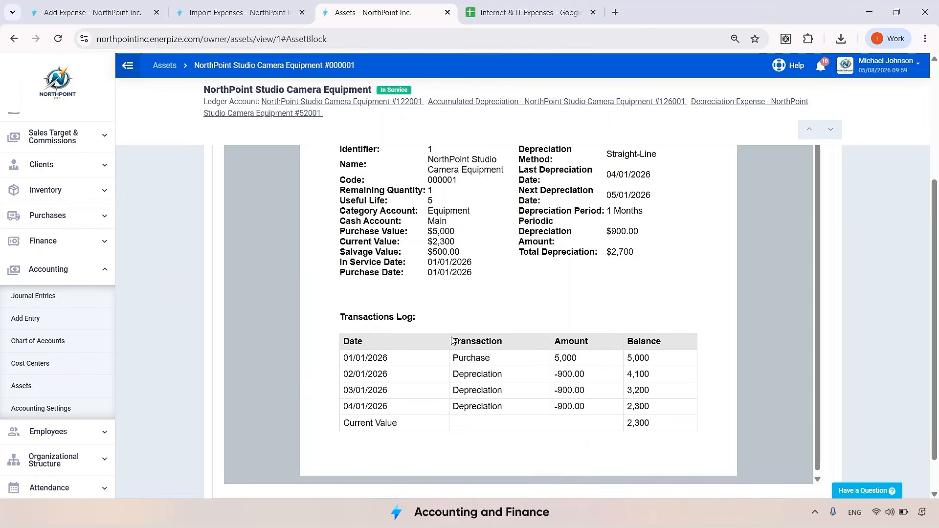
pyautogui.scroll(1, 462, 339)
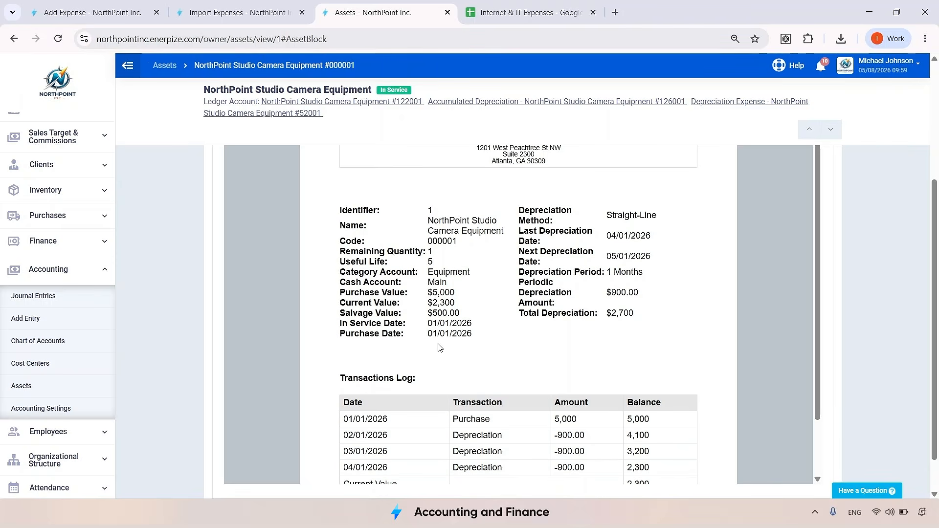
pyautogui.scroll(3, 439, 349)
# Step: Open the camera equipment asset for editing and review its general, purchase and depreciation fields
pyautogui.click(242, 176)
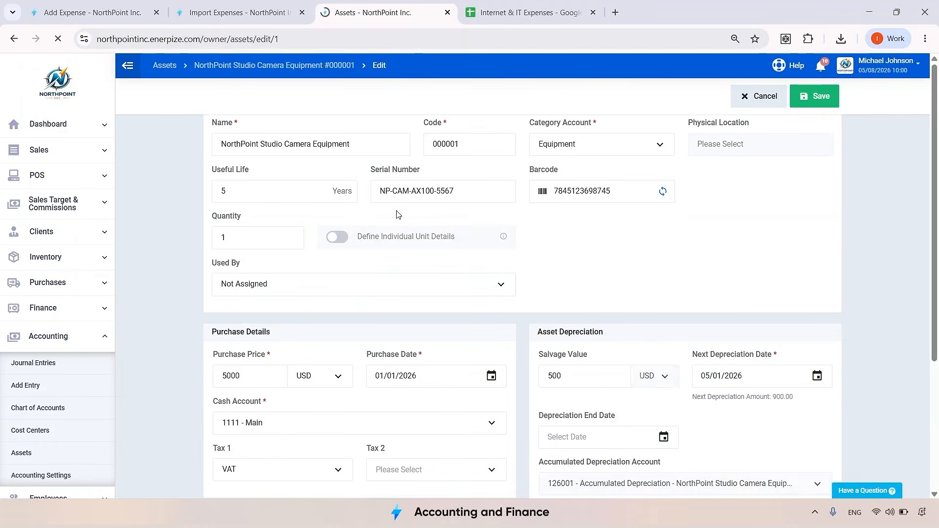
pyautogui.scroll(-2, 801, 229)
pyautogui.scroll(-1, 804, 245)
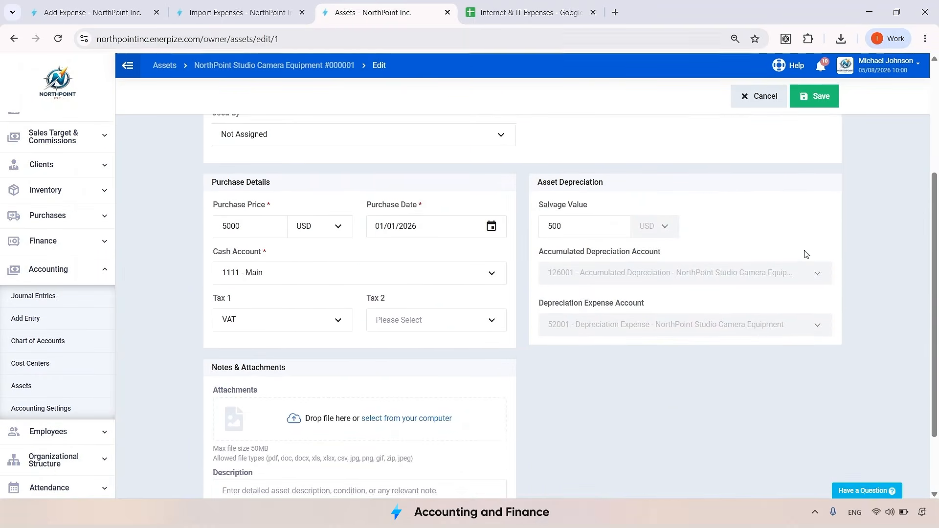
pyautogui.scroll(1, 806, 255)
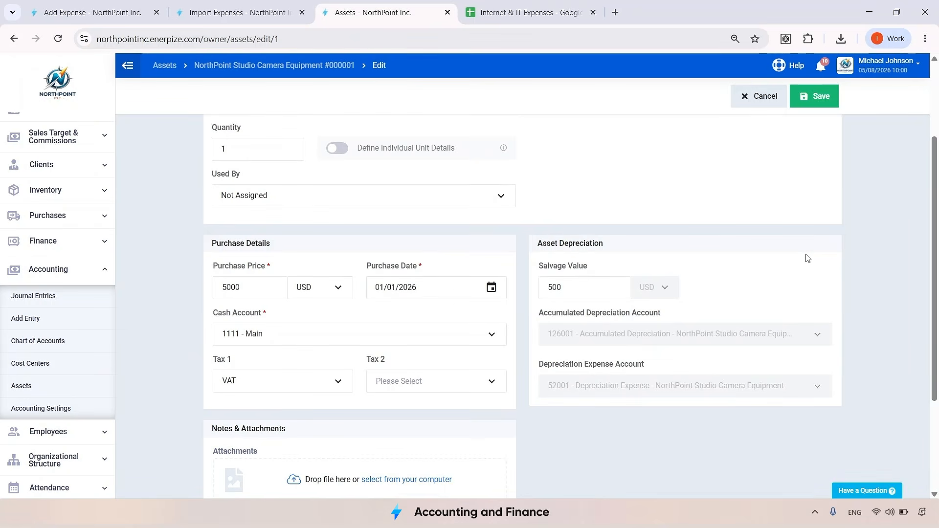
# Step: View the available accounting settings and open the Income Statement from the accounting reports
pyautogui.click(81, 404)
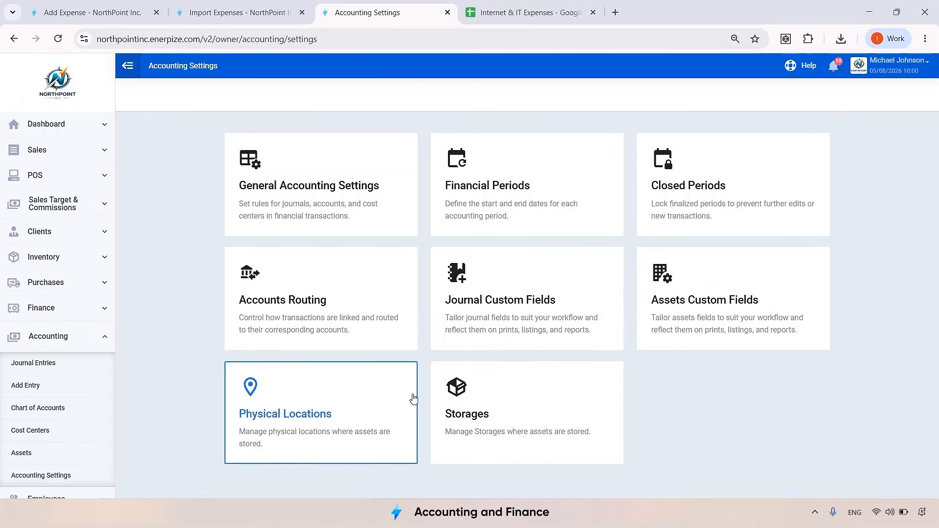
pyautogui.scroll(-5, 63, 411)
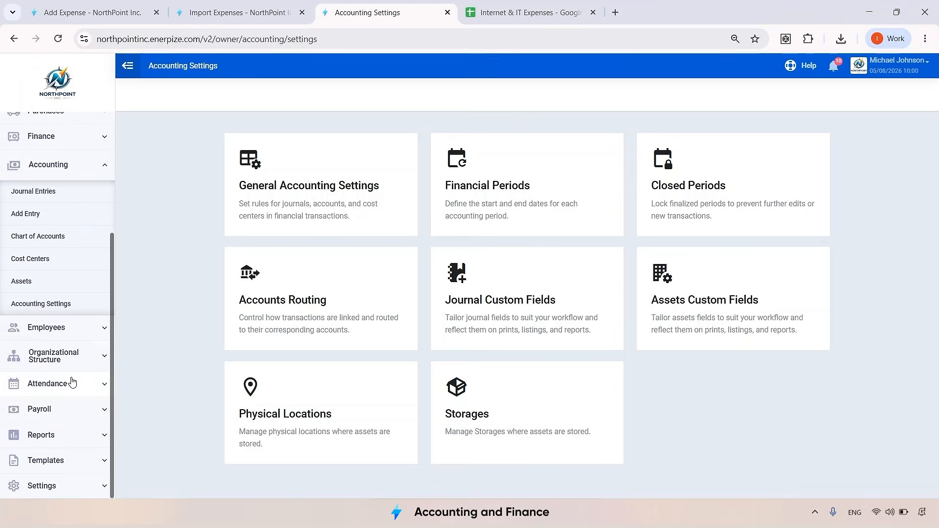
pyautogui.click(67, 431)
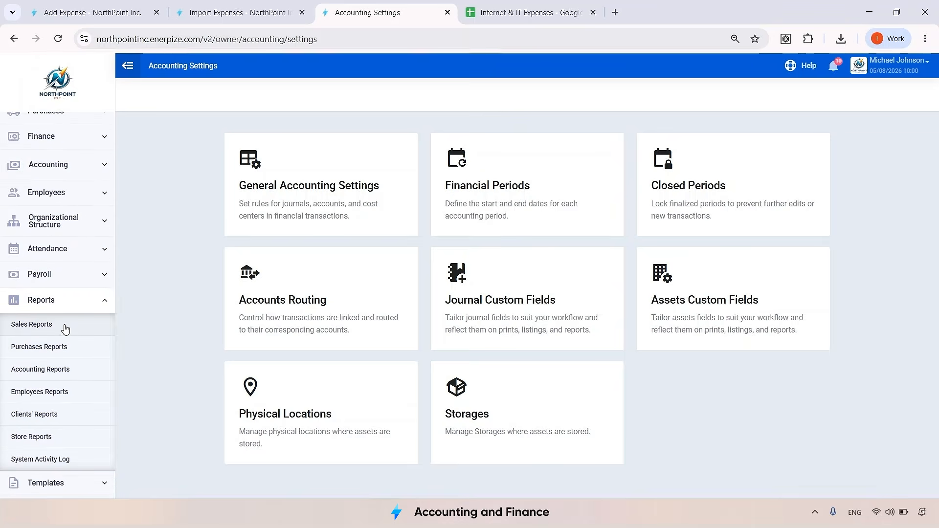
pyautogui.scroll(-2, 64, 330)
pyautogui.click(61, 355)
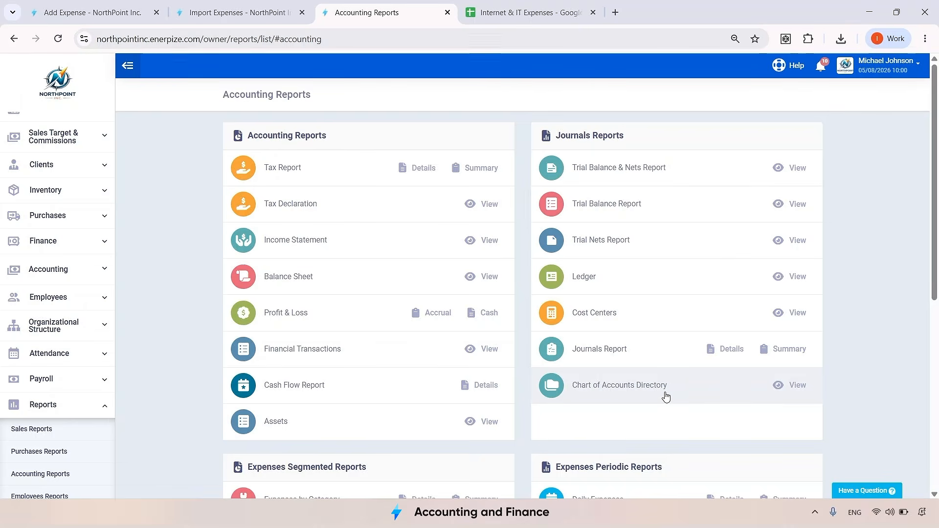
pyautogui.click(483, 244)
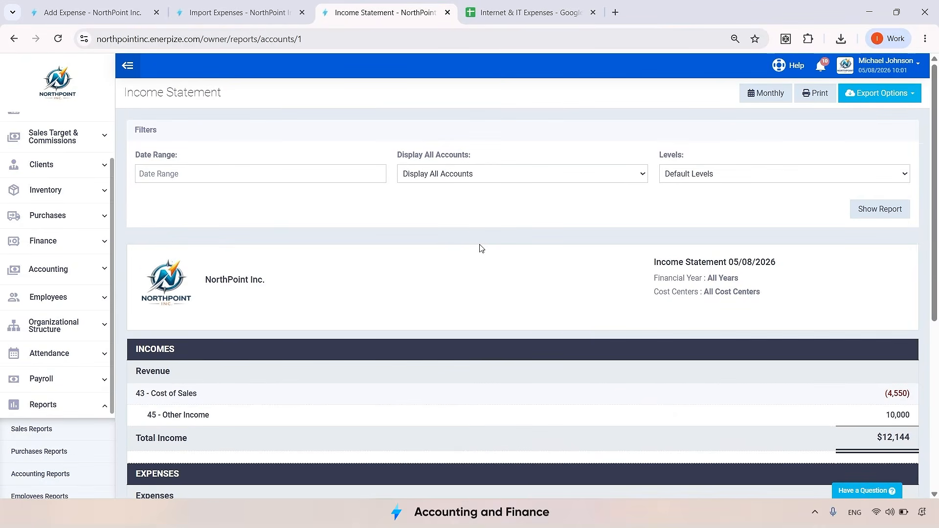
# Step: Review the Income Statement's incomes, expenses and net income, and check its date range filter options
pyautogui.scroll(-6, 482, 250)
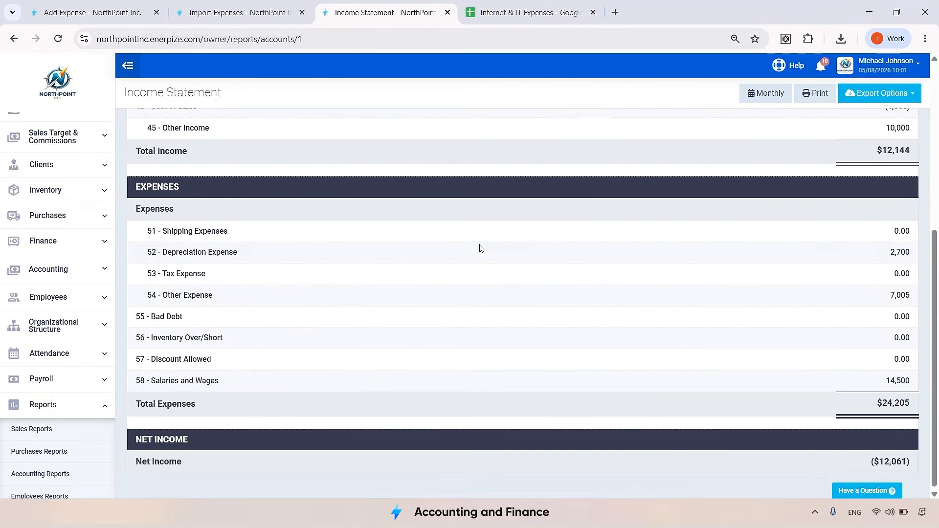
pyautogui.scroll(6, 460, 403)
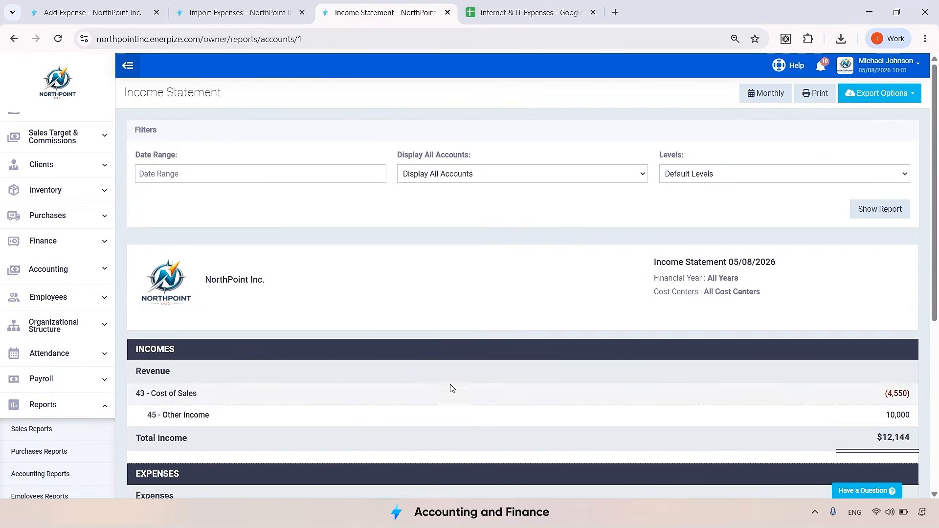
pyautogui.click(291, 173)
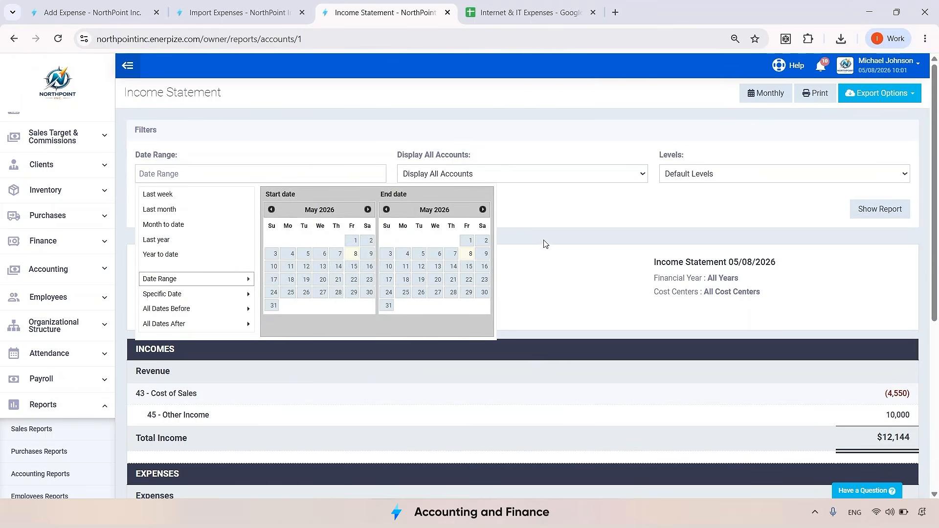
pyautogui.click(572, 218)
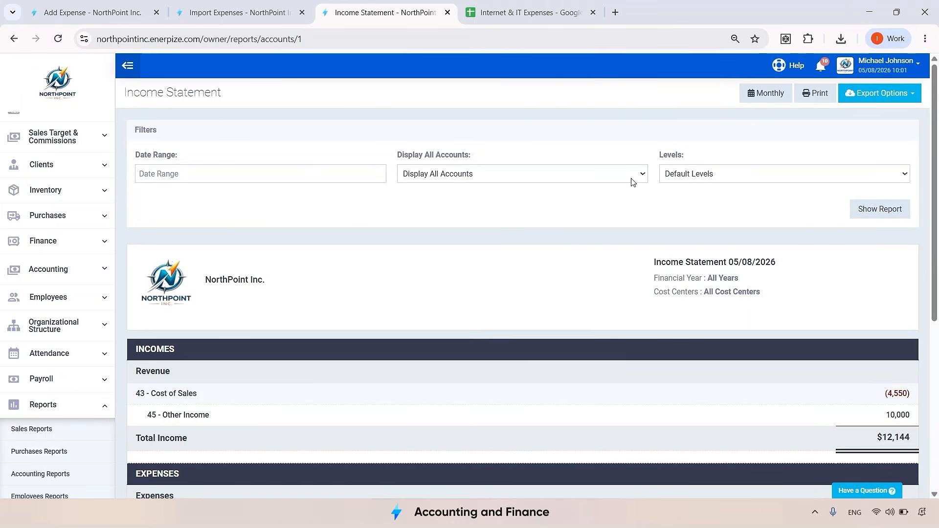
# Step: Return to the accounting reports list and look through the general, expense and income reports on offer
pyautogui.scroll(-3, 44, 387)
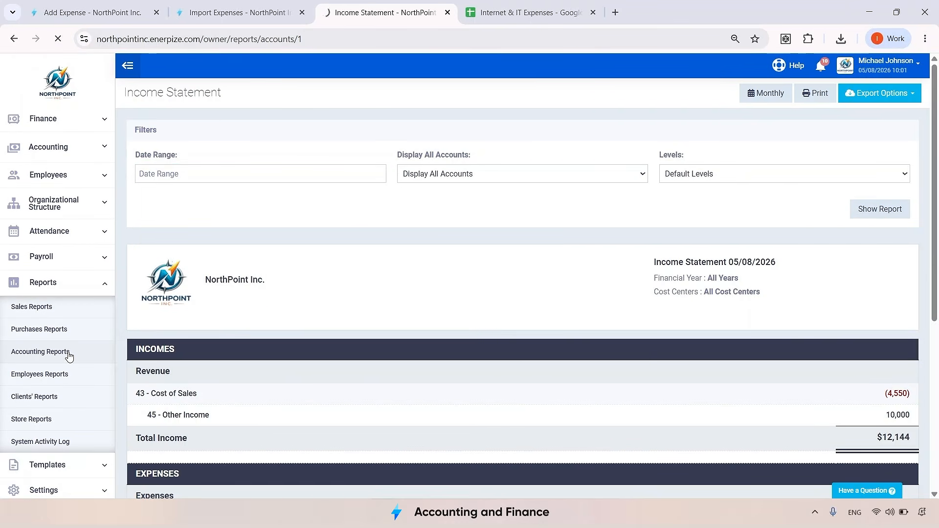
pyautogui.click(69, 352)
pyautogui.scroll(-1, 384, 338)
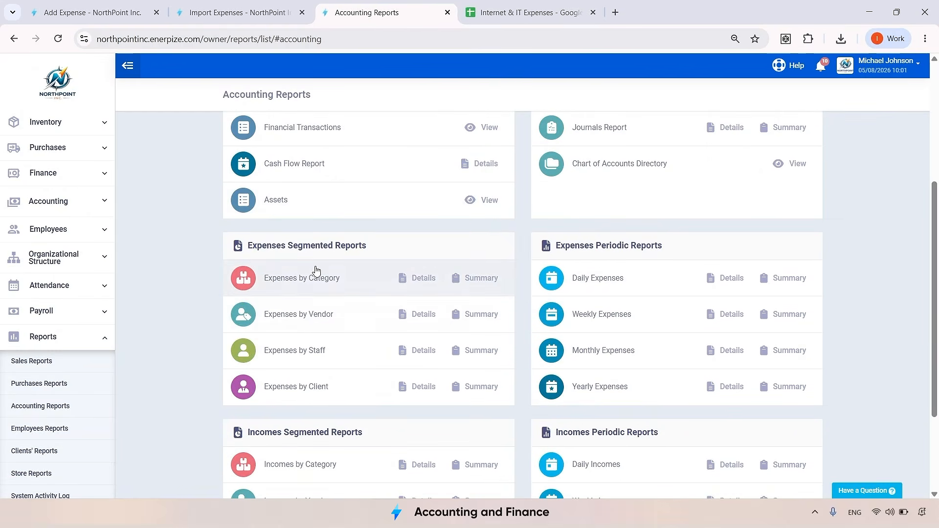
pyautogui.scroll(-2, 576, 254)
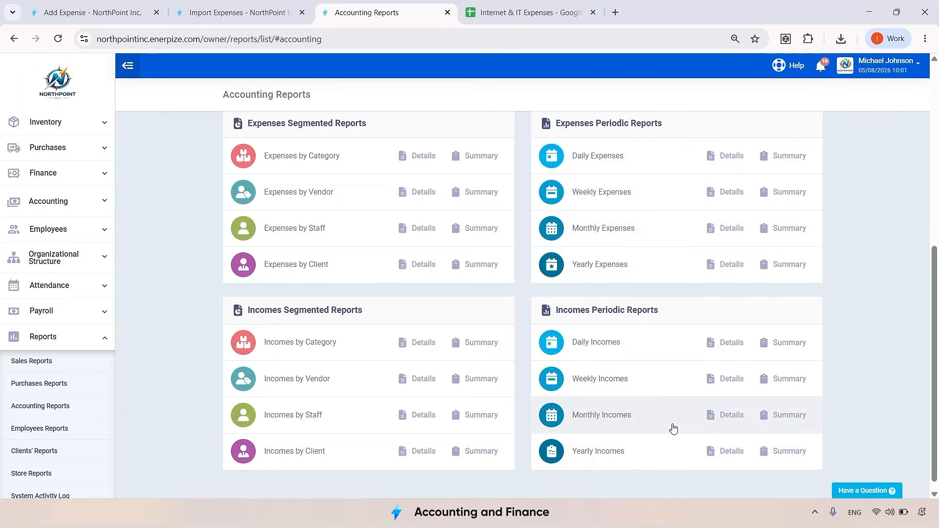
pyautogui.scroll(1, 673, 429)
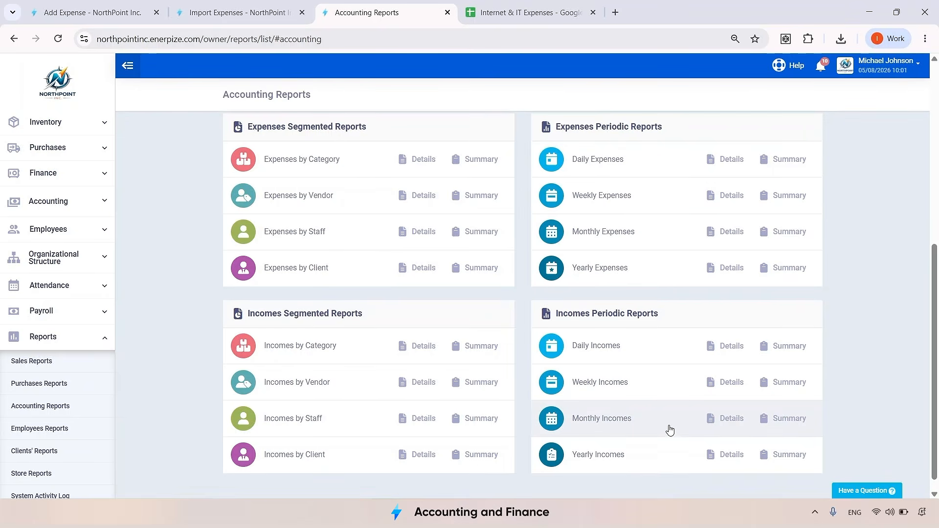
pyautogui.scroll(7, 670, 429)
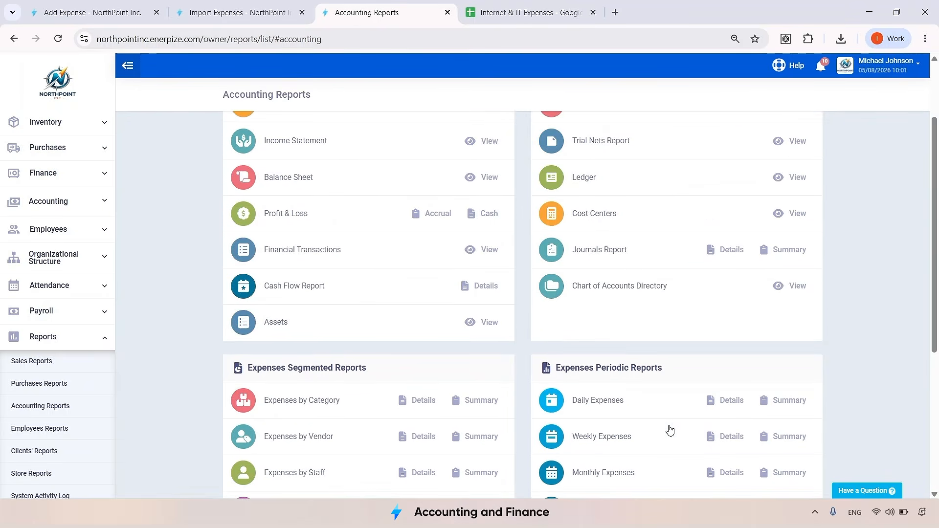